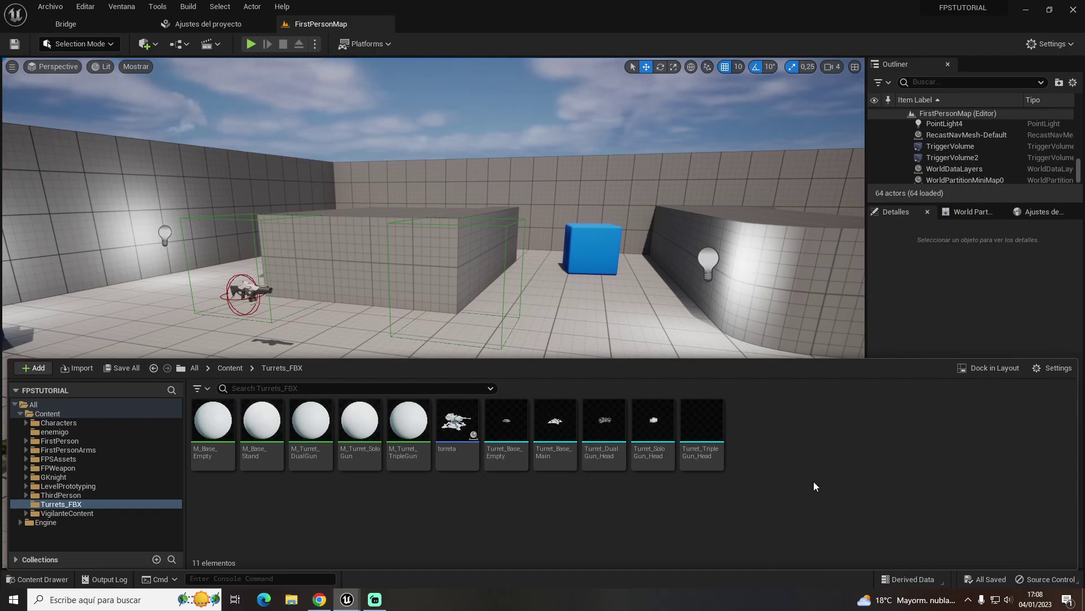
# Create a new Actor Blueprint named torreta2 and dock its editor into the main window
pyautogui.rightClick(814, 486)
pyautogui.click(854, 169)
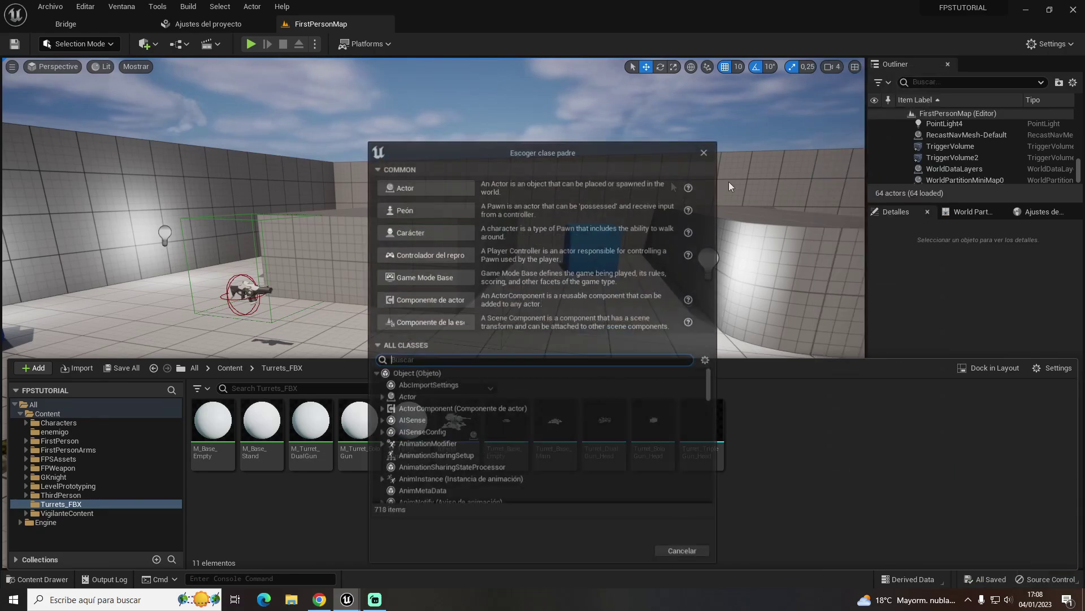
pyautogui.click(406, 188)
pyautogui.write('to')
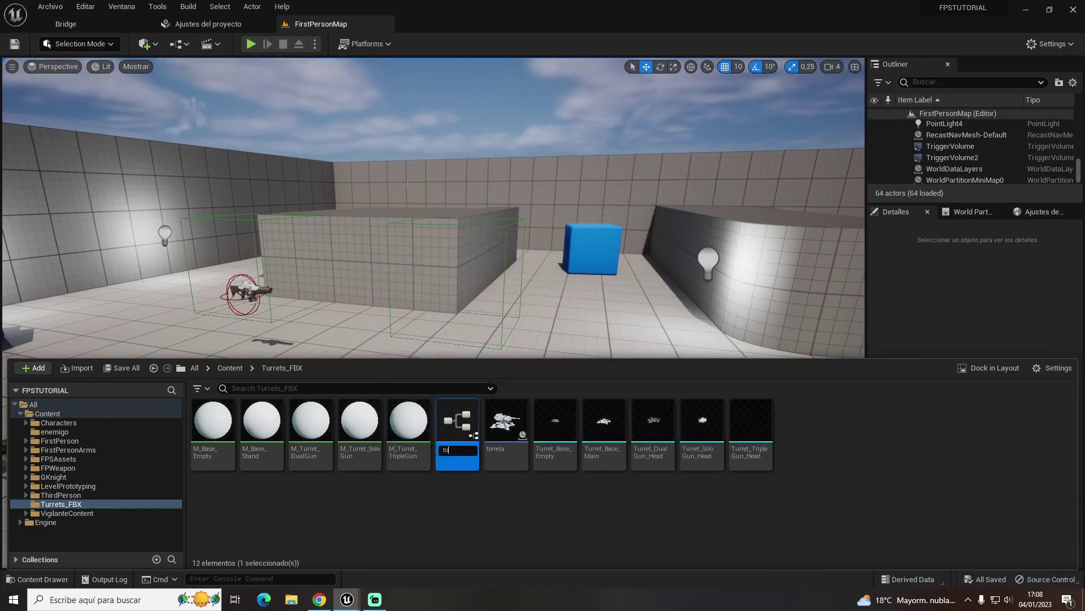
pyautogui.write('rre')
pyautogui.write('ta2')
pyautogui.press('Return')
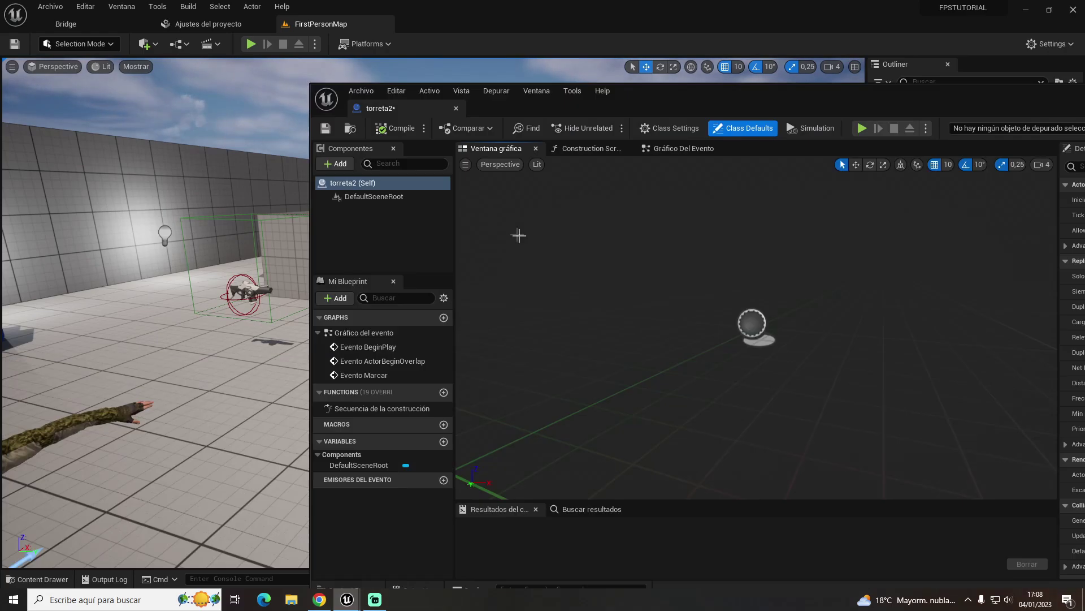
pyautogui.moveTo(395, 106)
pyautogui.mouseDown()
pyautogui.moveTo(419, 12)
pyautogui.moveTo(429, 19)
pyautogui.mouseUp()
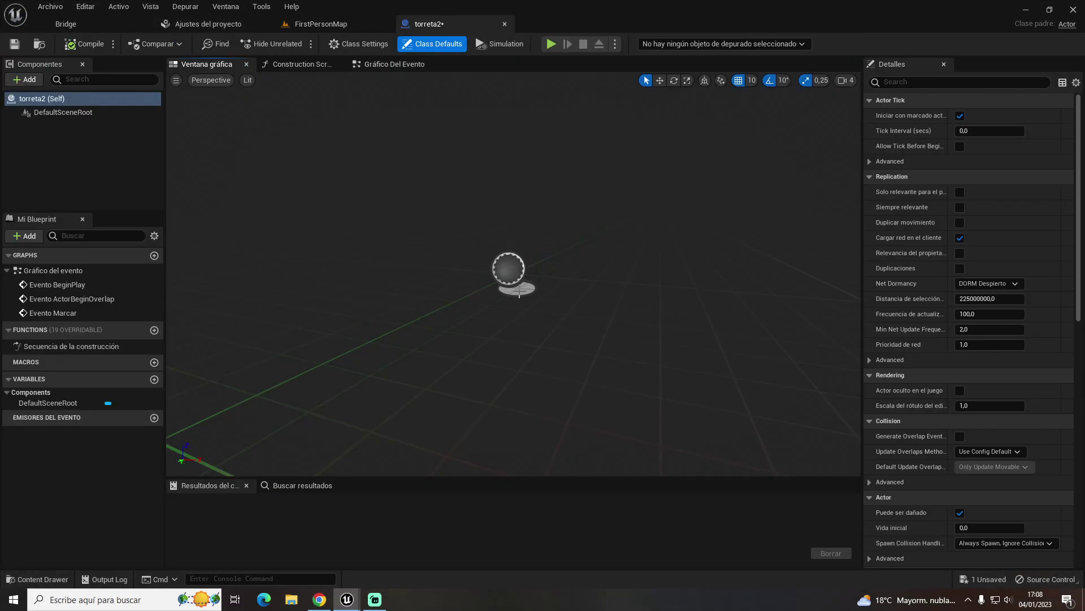
# Add the Turret_Base_Main and Turret_SoloGun_Head meshes to torreta2 as components
pyautogui.click(36, 578)
pyautogui.moveTo(601, 481); pyautogui.dragTo(594, 355)
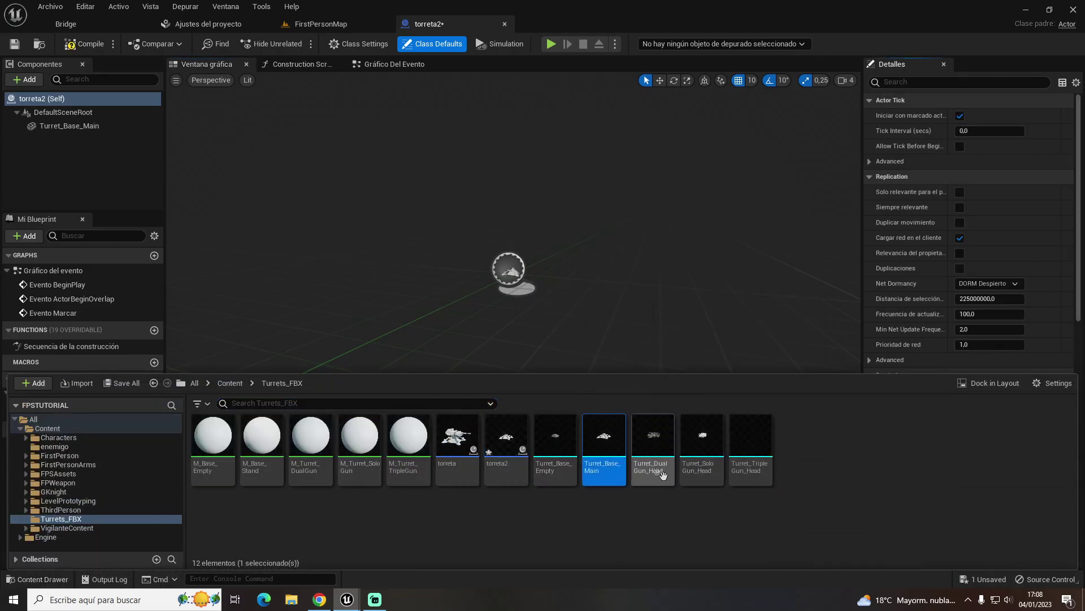
pyautogui.click(653, 447)
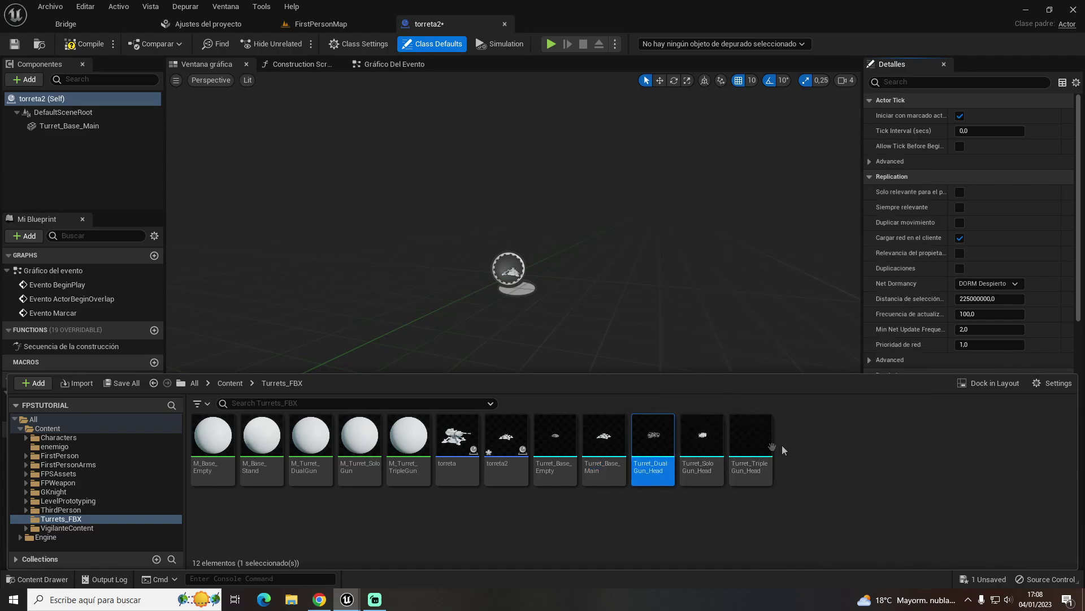
pyautogui.moveTo(714, 445); pyautogui.dragTo(511, 265)
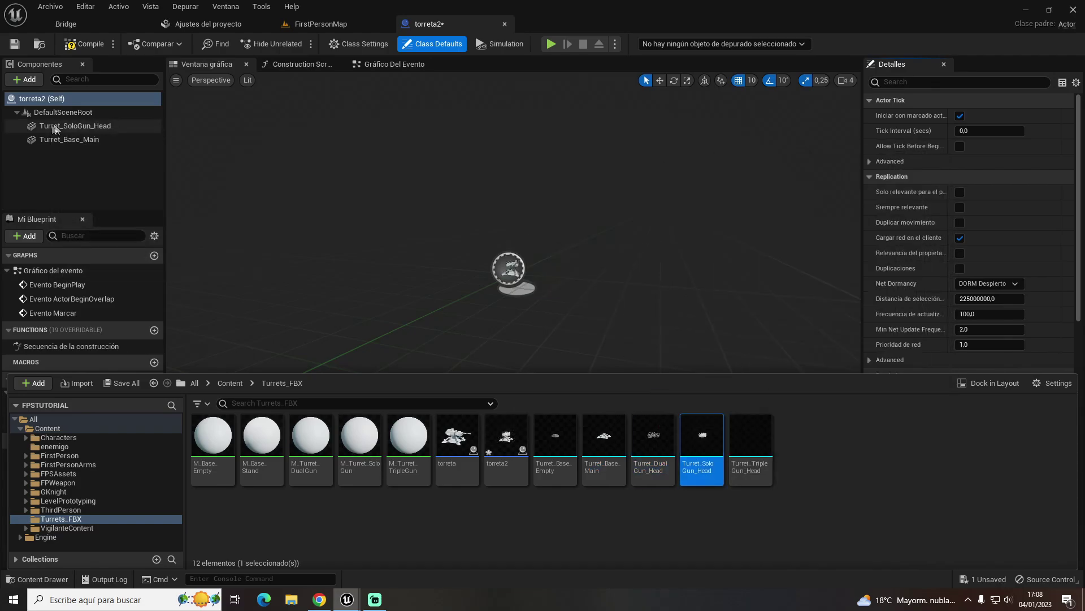
# Scale both turret meshes to 20, then compile and save torreta2
pyautogui.click(57, 127)
pyautogui.keyDown('ctrl'); pyautogui.click(73, 140); pyautogui.keyUp('ctrl')
pyautogui.click(971, 145)
pyautogui.write('20')
pyautogui.press('Return')
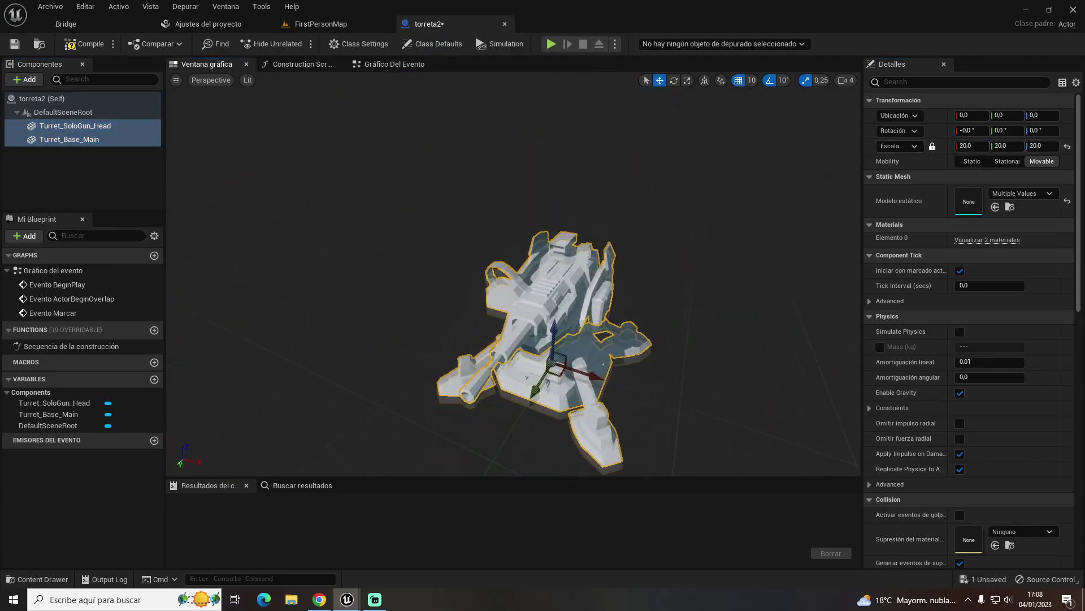
pyautogui.keyDown('alt'); pyautogui.moveTo(494, 162); pyautogui.dragTo(494, 162); pyautogui.keyUp('alt')
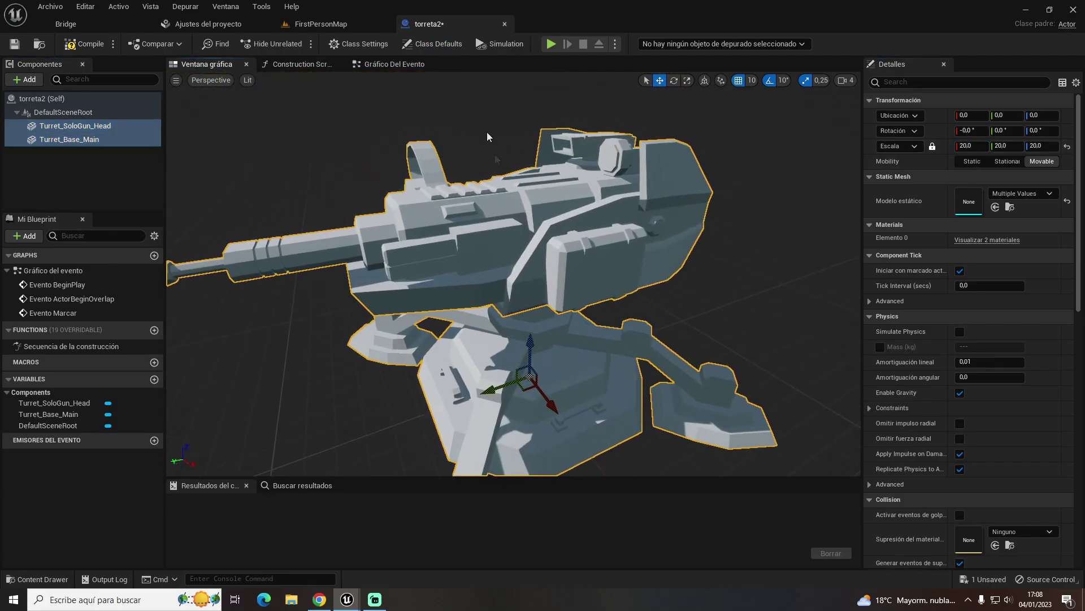
pyautogui.click(85, 43)
pyautogui.click(14, 44)
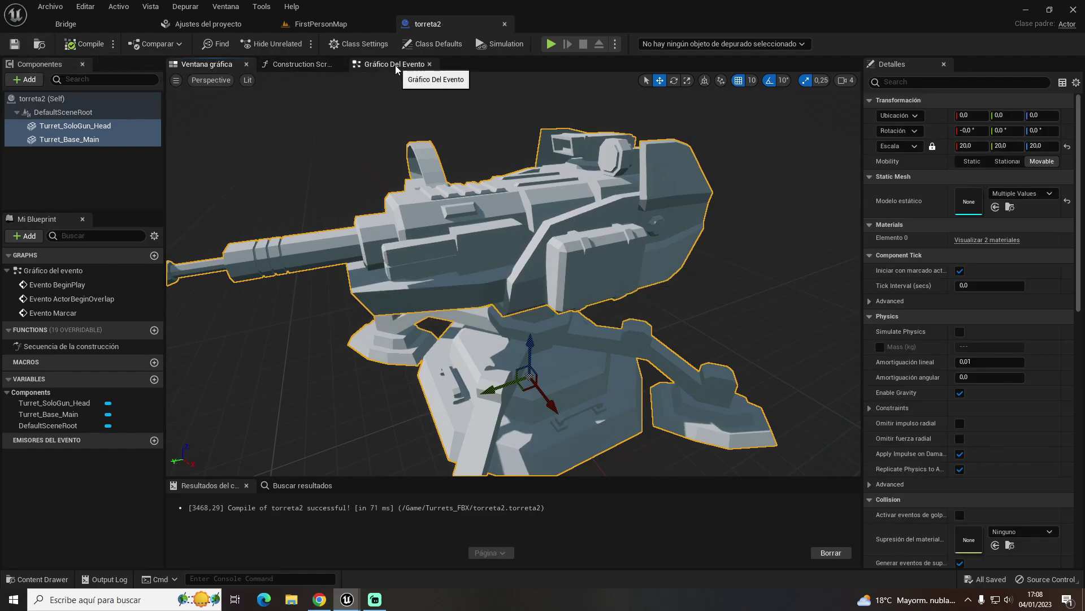
# Add a Get All Actors Of Class node after BeginPlay and delete the unused ActorBeginOverlap event
pyautogui.click(395, 66)
pyautogui.moveTo(457, 216); pyautogui.dragTo(576, 209)
pyautogui.write('obtener tod')
pyautogui.press('Return')
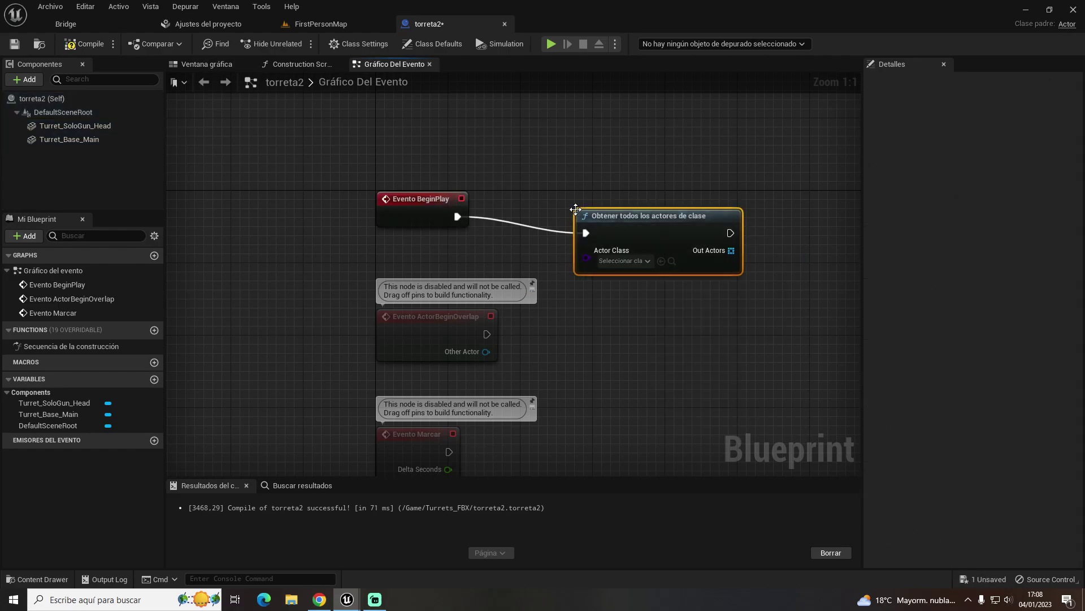
pyautogui.moveTo(728, 163); pyautogui.dragTo(557, 166, button='right')
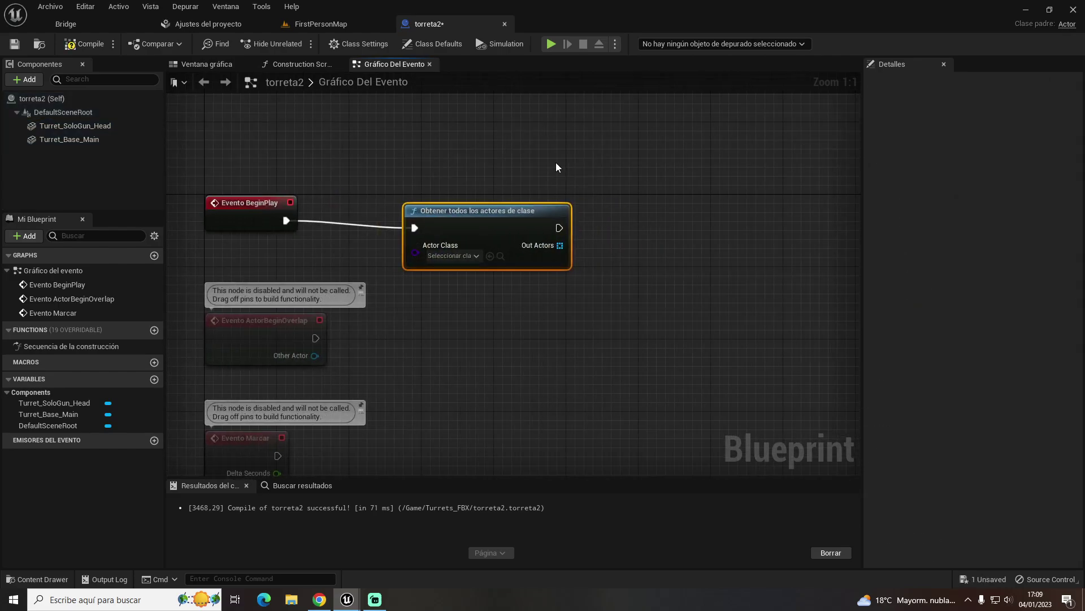
pyautogui.click(294, 327)
pyautogui.press('Delete')
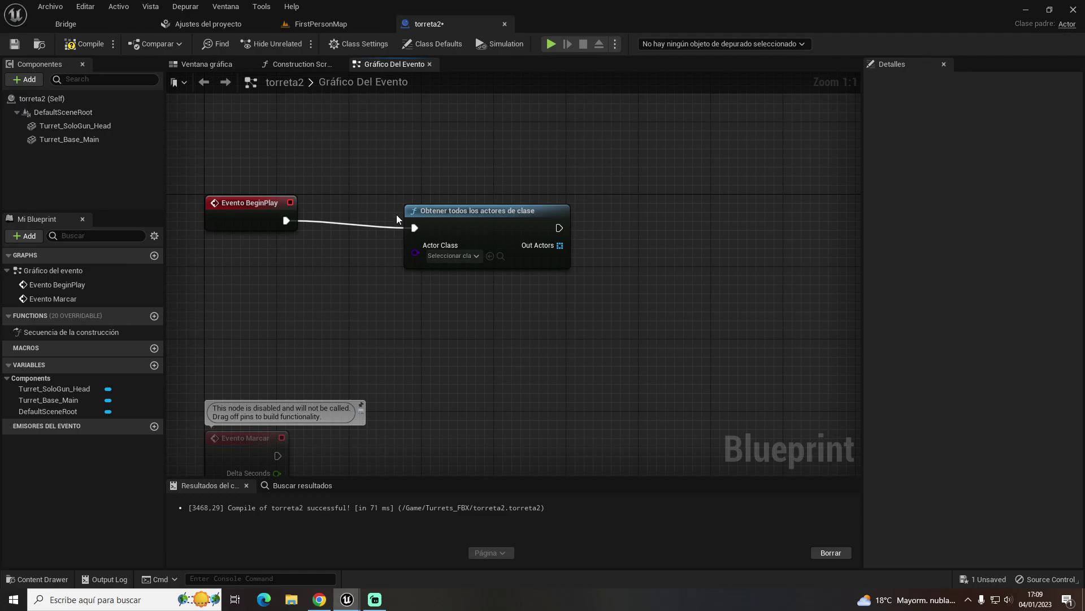
# Set the actor search's Actor Class to Caballero
pyautogui.click(450, 259)
pyautogui.write('bpf')
pyautogui.write('firs')
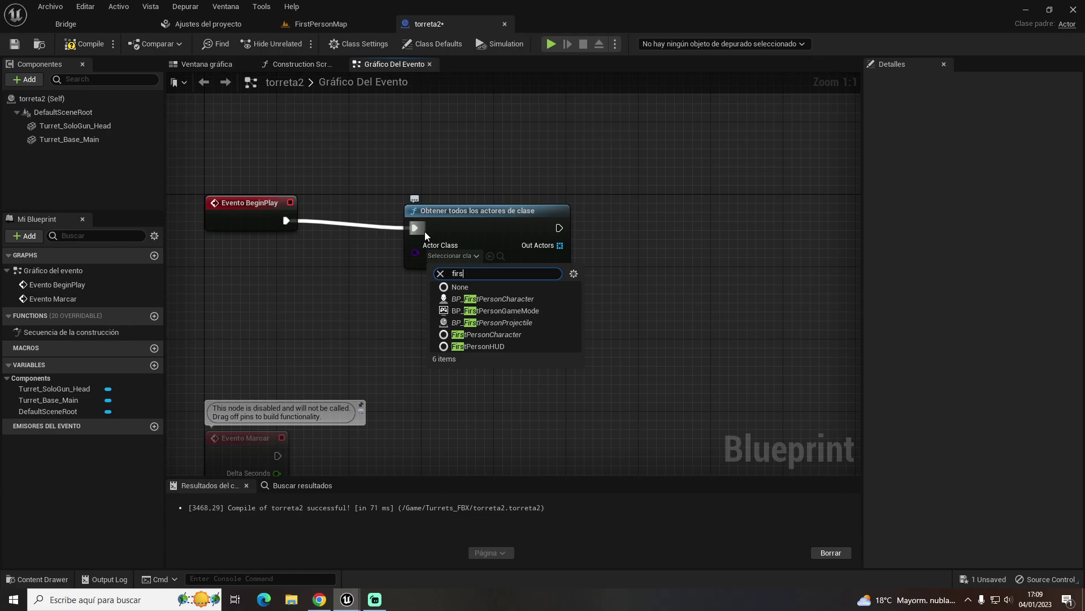
pyautogui.click(320, 24)
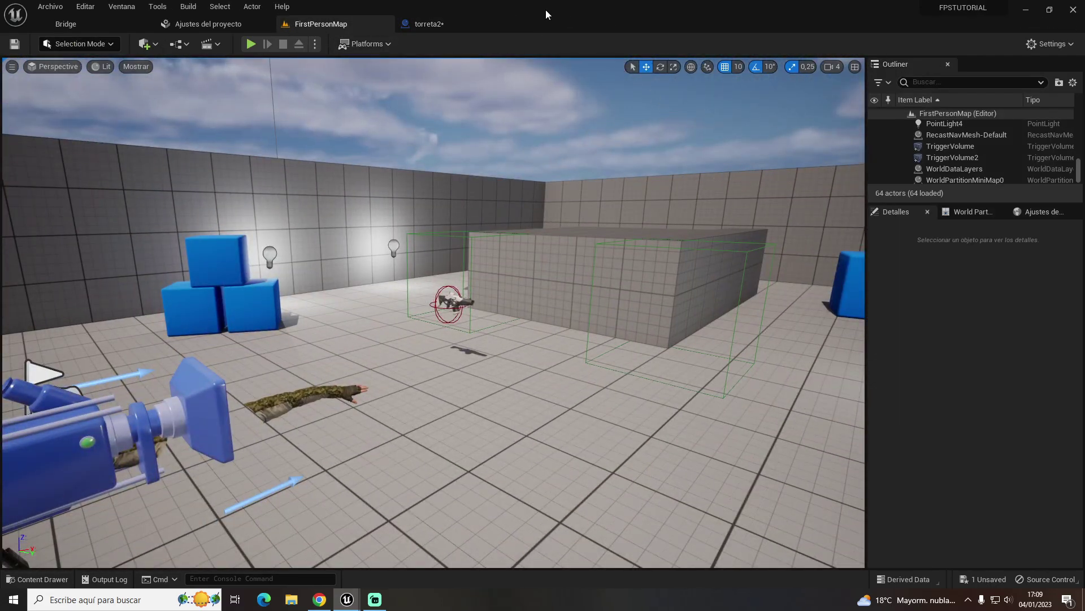
pyautogui.click(460, 22)
pyautogui.click(464, 256)
pyautogui.write('caba')
pyautogui.click(469, 299)
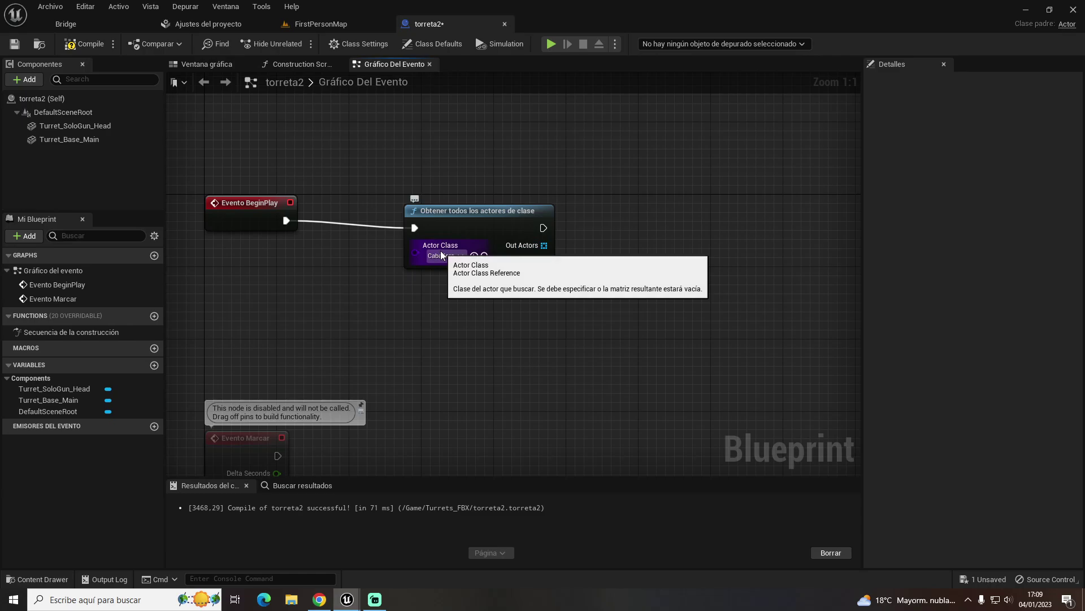
# Get the first actor from Out Actors and promote it to a variable named Objetivo
pyautogui.moveTo(530, 247); pyautogui.dragTo(640, 269)
pyautogui.write('get')
pyautogui.press('Return')
pyautogui.moveTo(640, 271); pyautogui.dragTo(504, 261, button='right')
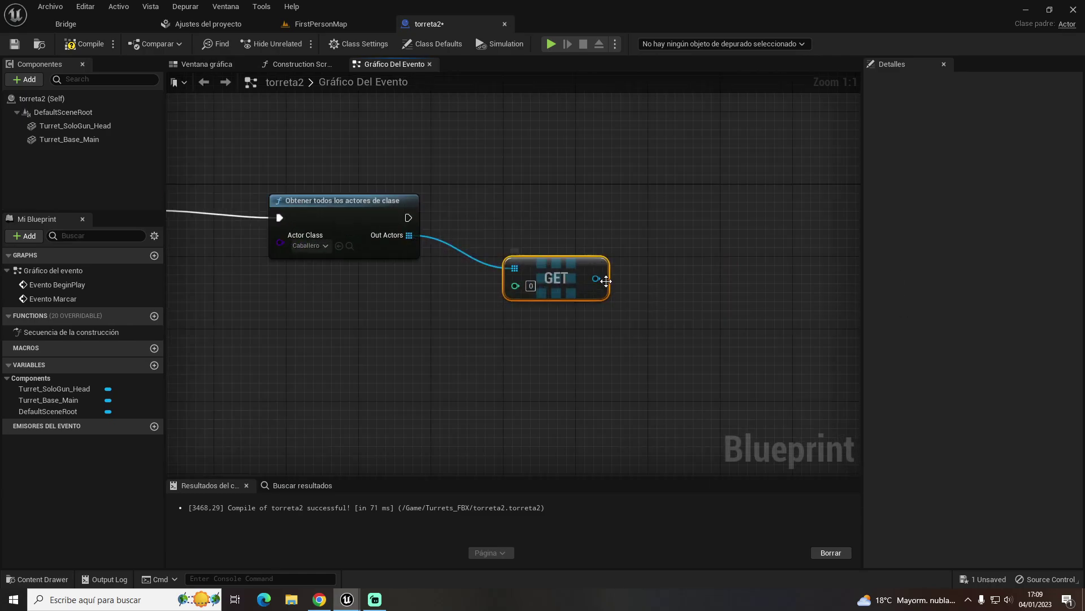
pyautogui.rightClick(597, 284)
pyautogui.click(620, 305)
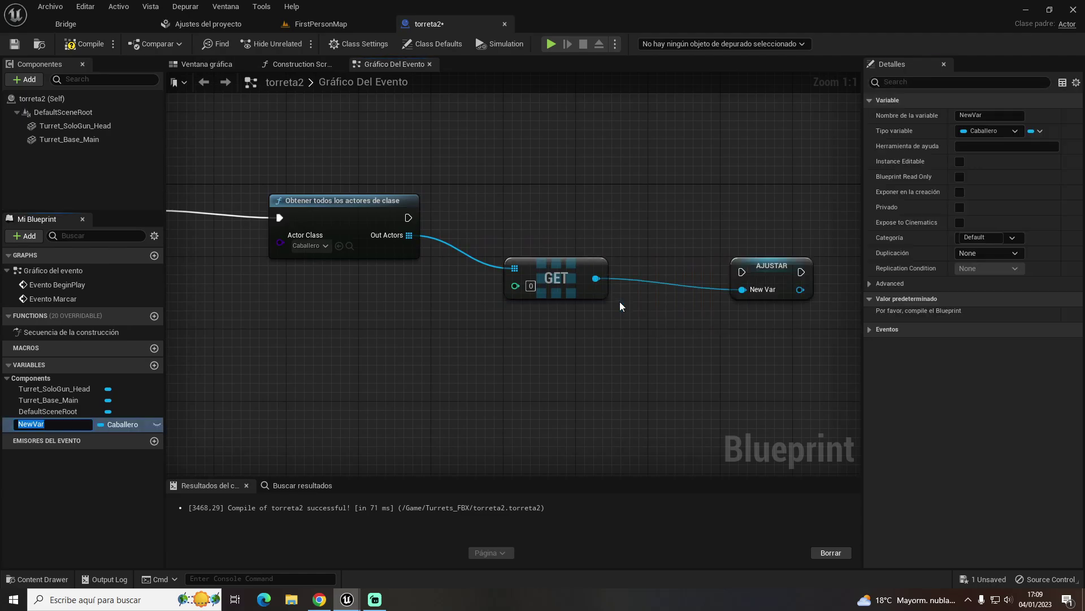
pyautogui.write('Objetivo')
pyautogui.press('Return')
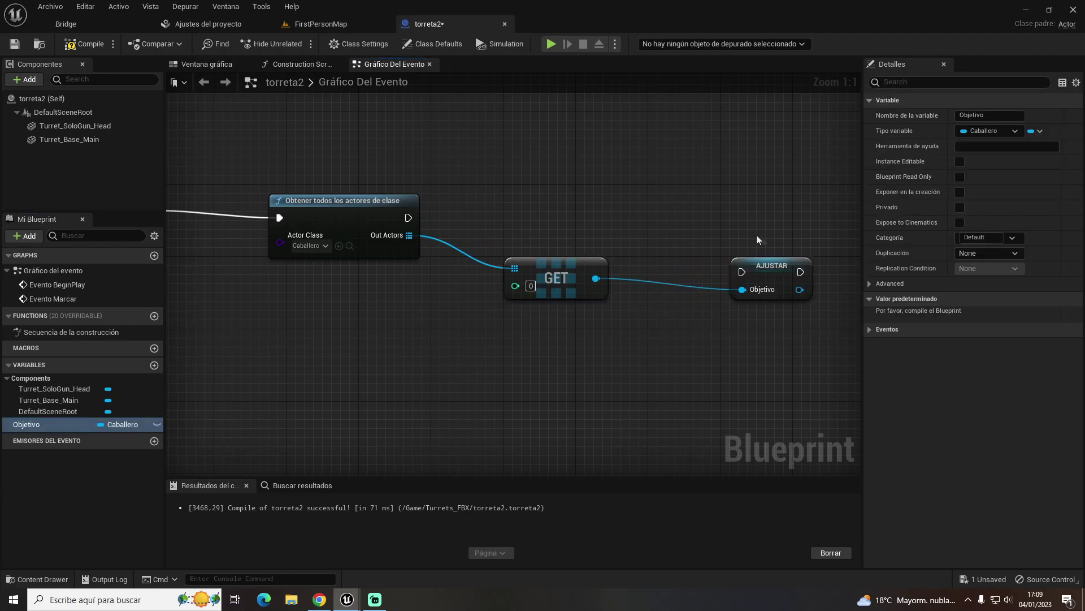
# Wire the Objetivo SET node to run right after the actor search
pyautogui.moveTo(768, 264); pyautogui.dragTo(758, 227)
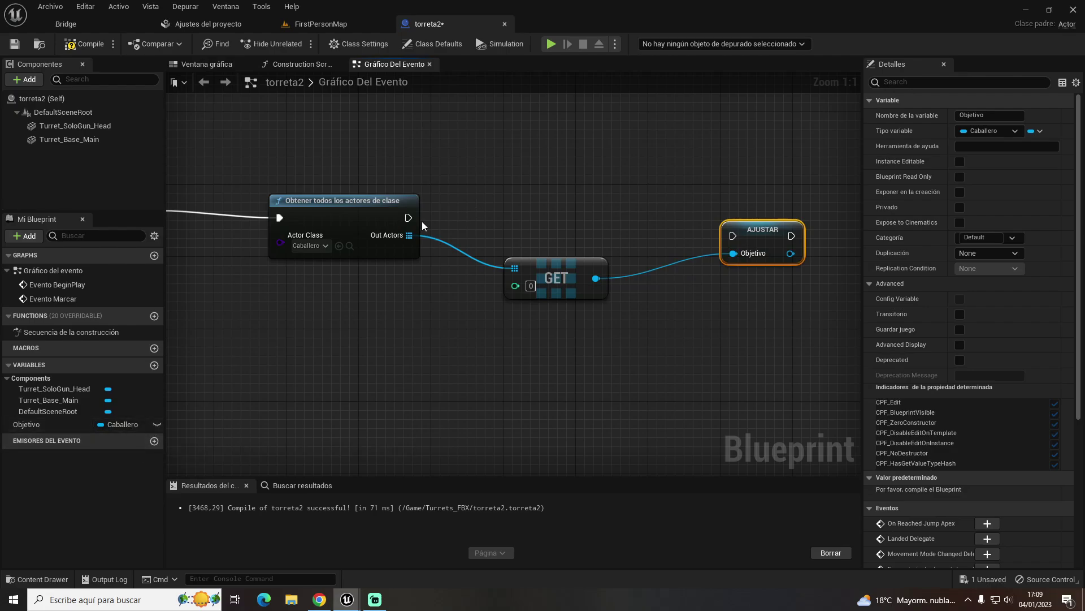
pyautogui.click(307, 248)
pyautogui.click(536, 218)
pyautogui.click(536, 218)
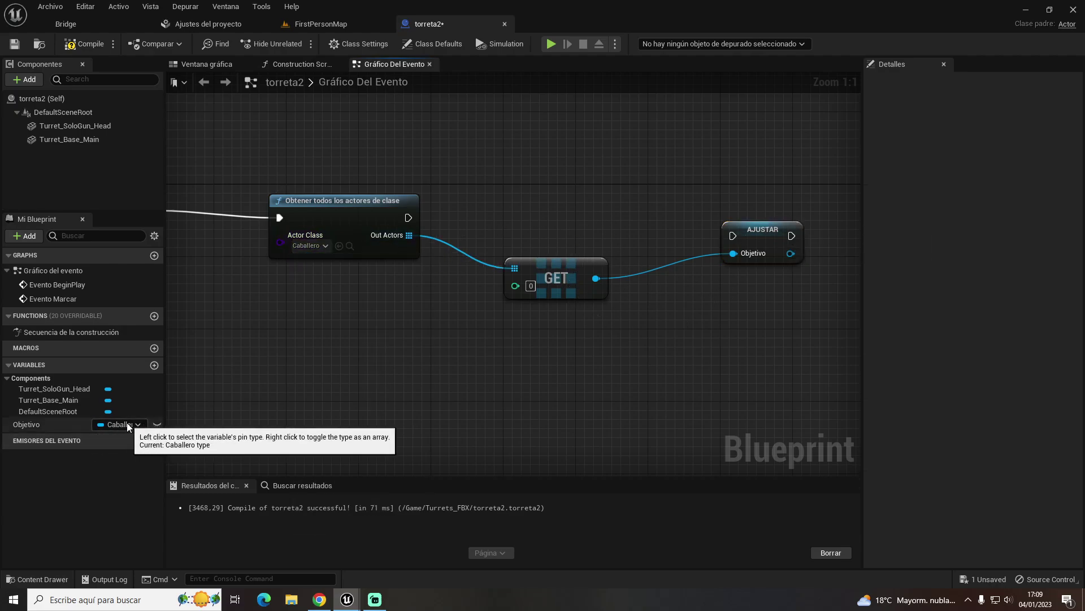
pyautogui.moveTo(733, 236); pyautogui.dragTo(408, 219)
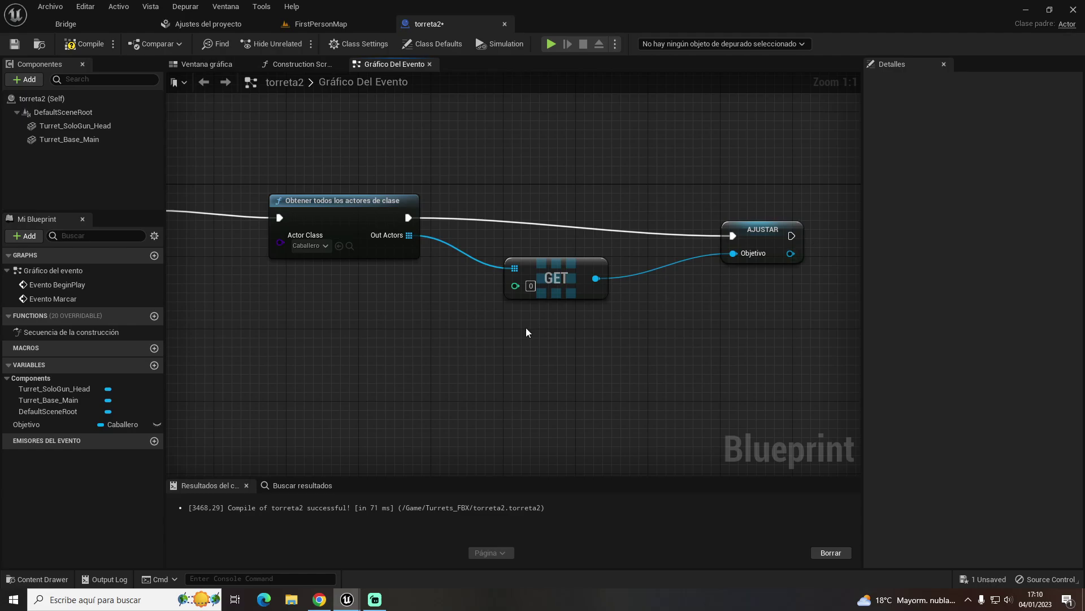
pyautogui.scroll(-2, 612, 253)
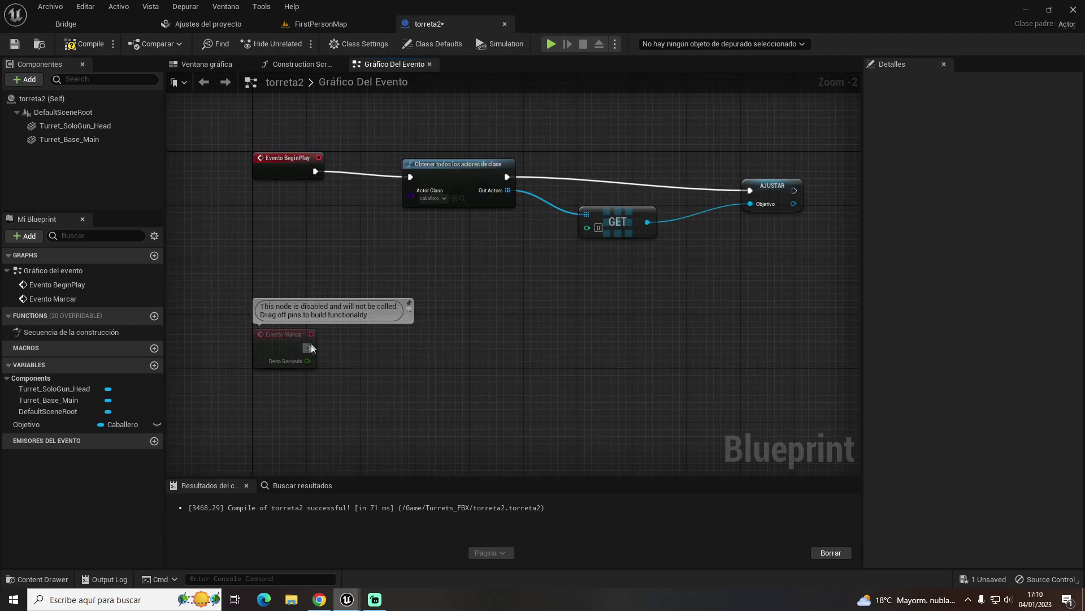
# Promote Evento Marcar's Delta Seconds output to a variable
pyautogui.moveTo(308, 347); pyautogui.dragTo(438, 340)
pyautogui.click(300, 375)
pyautogui.rightClick(302, 358)
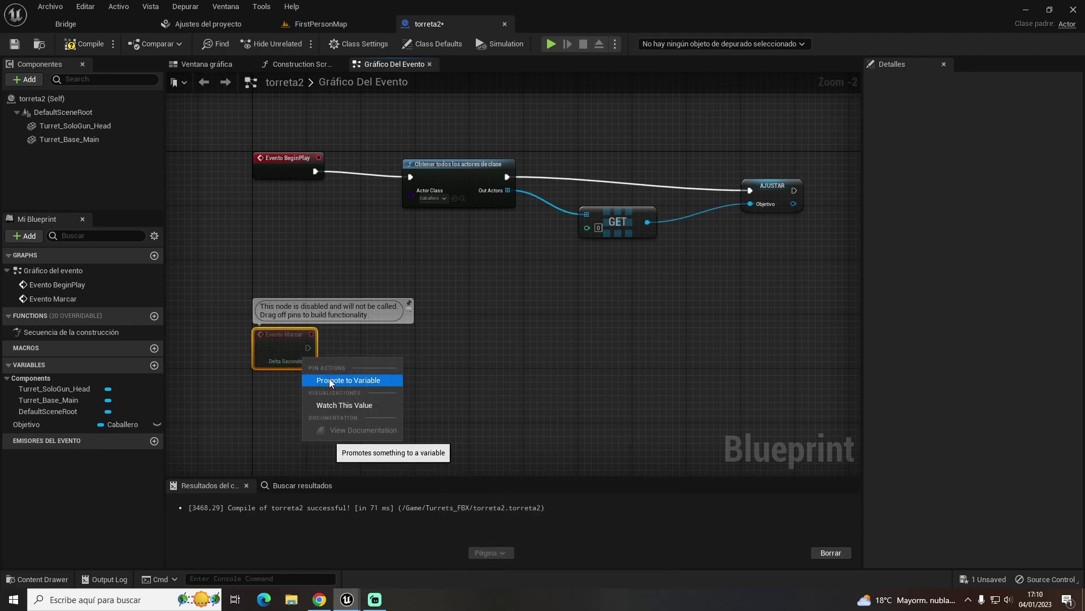
pyautogui.click(332, 382)
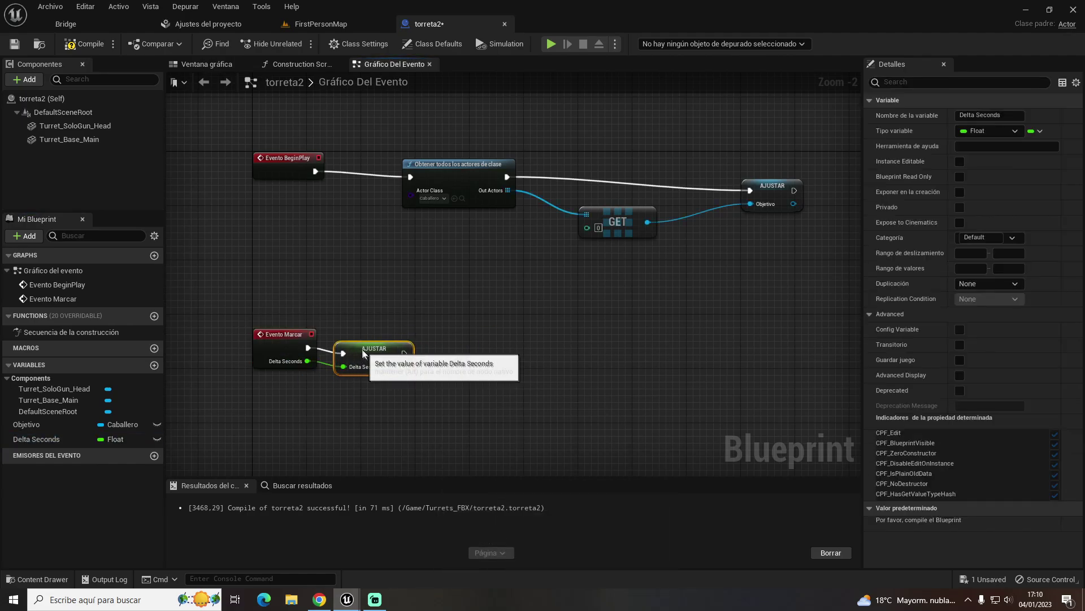
# Create a custom event named Actualizar rotacion
pyautogui.rightClick(409, 425)
pyautogui.write('custom')
pyautogui.press('Return')
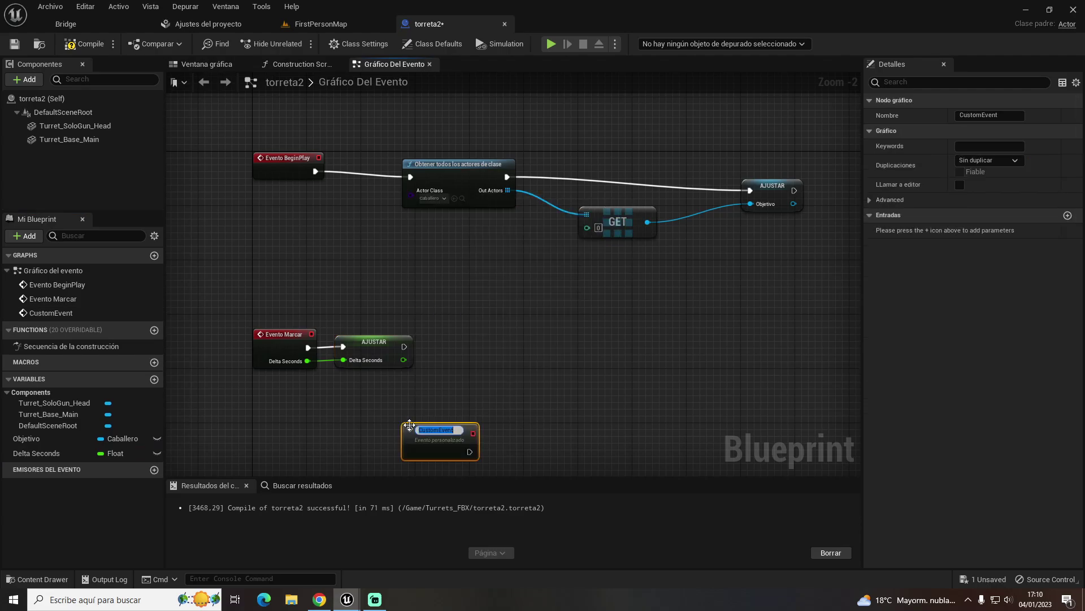
pyautogui.write('ActualizaRrotacion')
pyautogui.press('Return')
pyautogui.moveTo(438, 389); pyautogui.dragTo(471, 374, button='right')
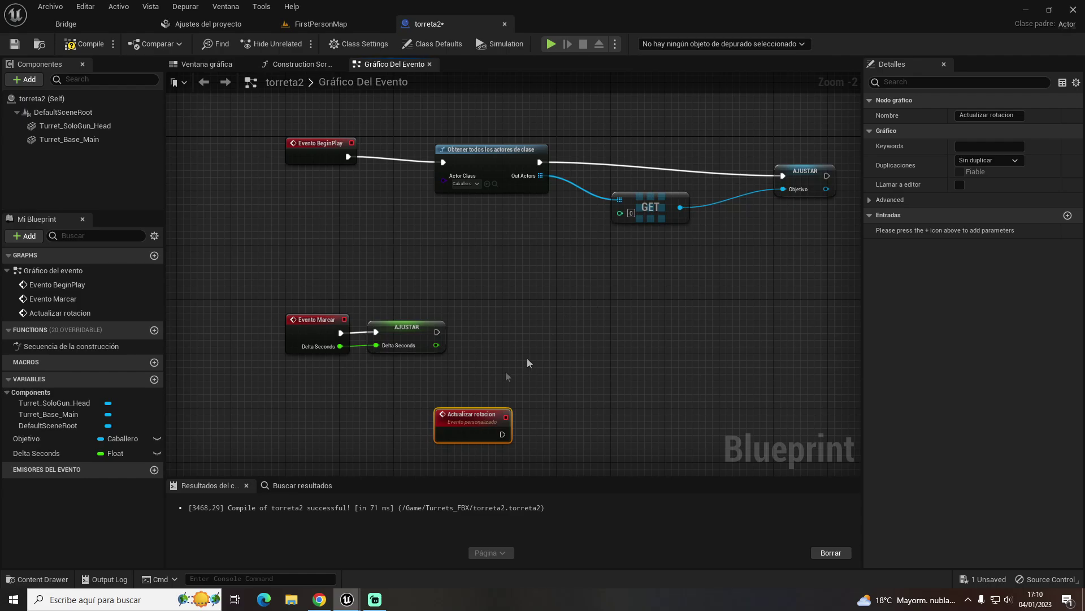
pyautogui.scroll(2, 477, 393)
pyautogui.moveTo(498, 418); pyautogui.dragTo(317, 414)
# Call Actualizar rotacion from the tick after setting Delta Seconds
pyautogui.moveTo(423, 312); pyautogui.dragTo(485, 307)
pyautogui.write('actu')
pyautogui.press('Return')
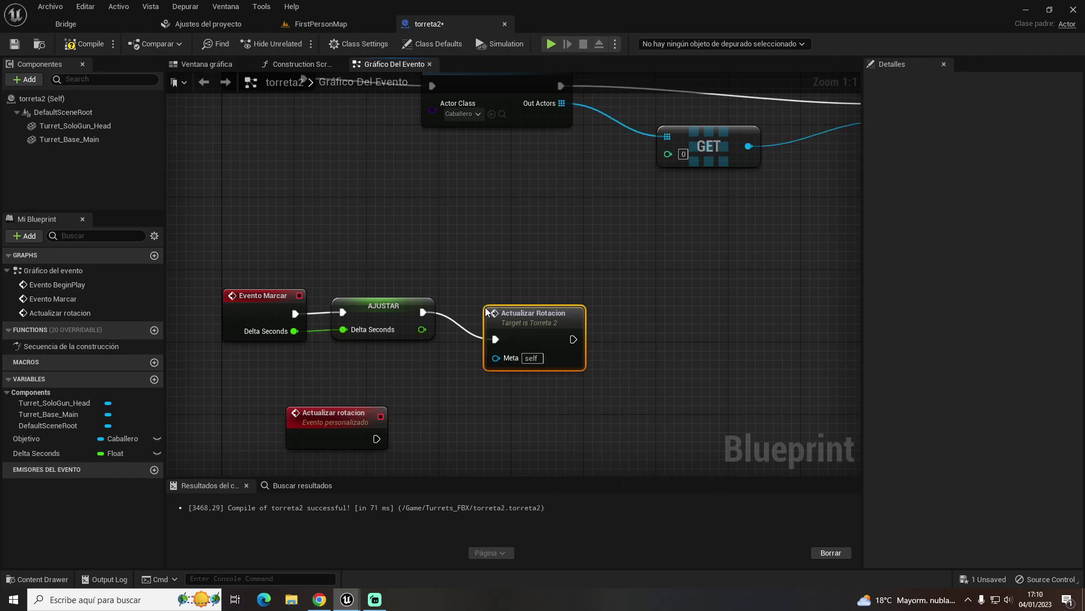
pyautogui.scroll(-4, 463, 366)
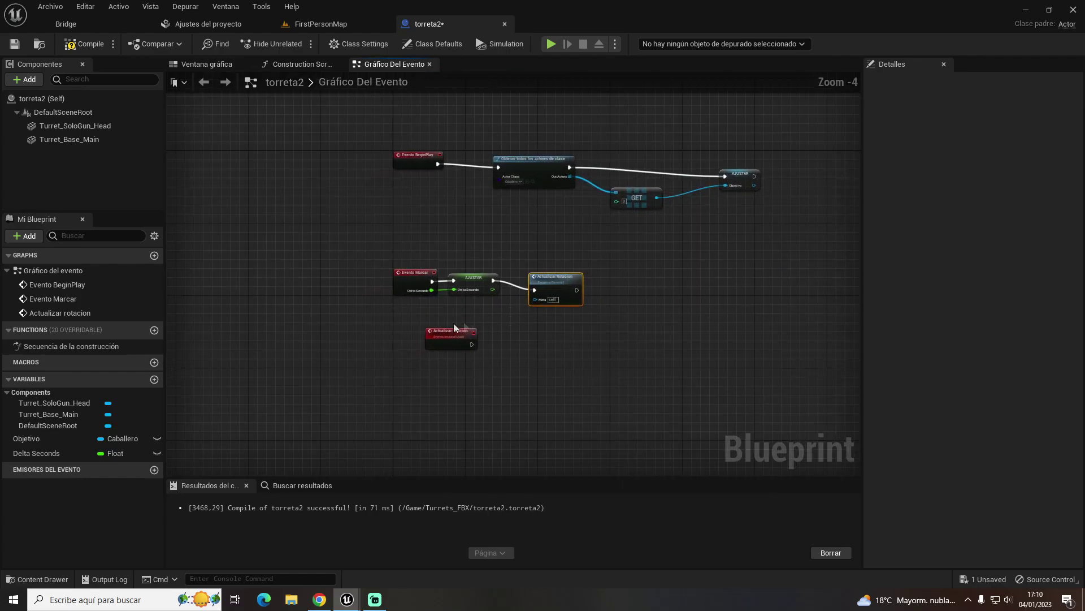
pyautogui.moveTo(448, 331); pyautogui.dragTo(437, 355)
pyautogui.moveTo(416, 434); pyautogui.dragTo(553, 335, button='right')
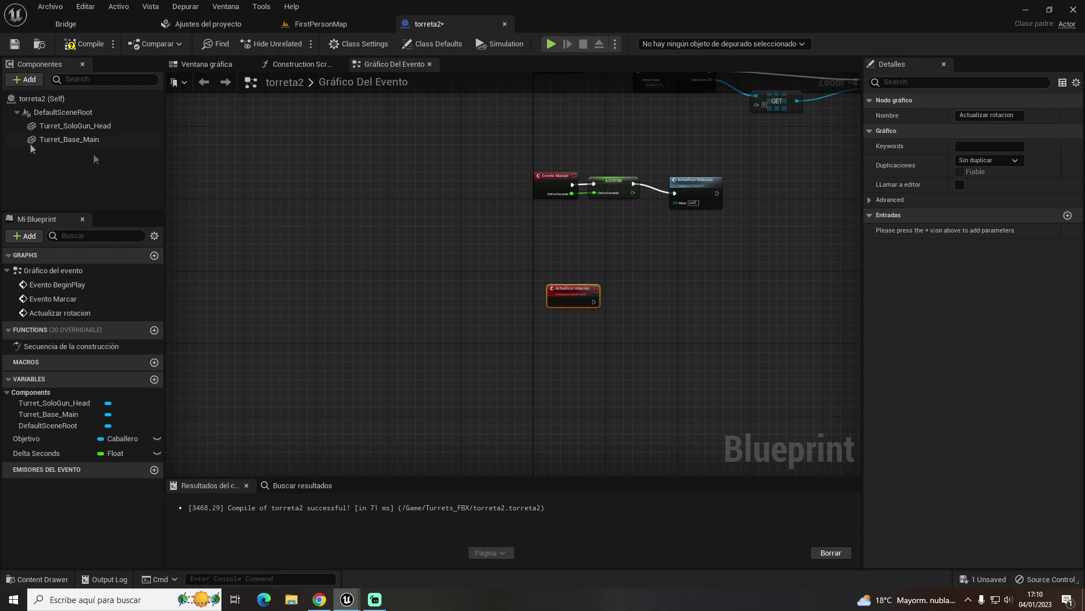
# Add a Get World Location node for the Turret_SoloGun_Head component
pyautogui.click(206, 64)
pyautogui.click(589, 207)
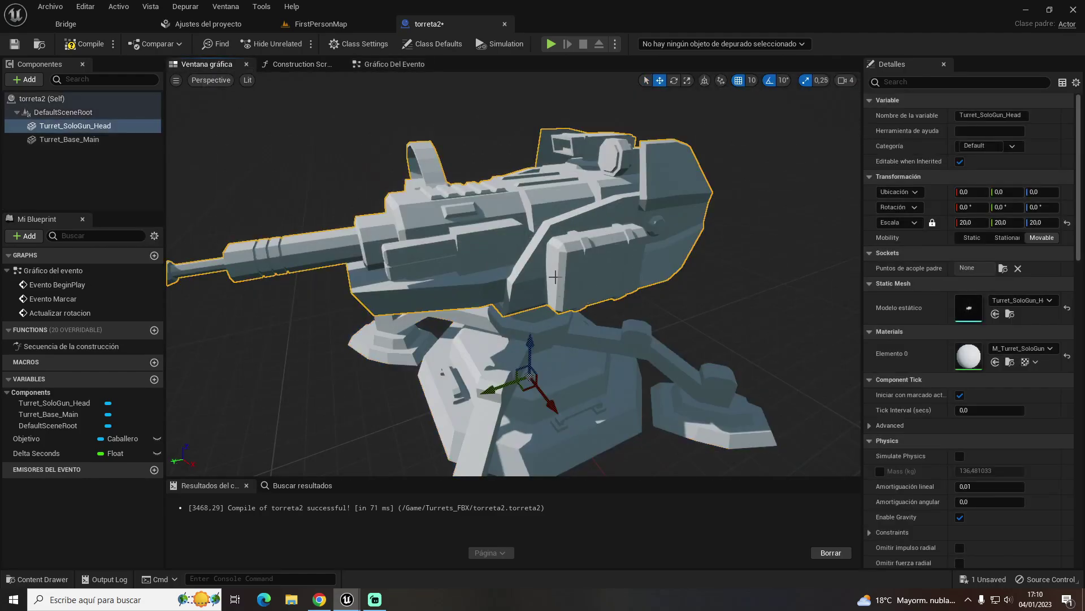
pyautogui.click(410, 65)
pyautogui.moveTo(547, 267); pyautogui.dragTo(427, 314, button='right')
pyautogui.scroll(4, 455, 298)
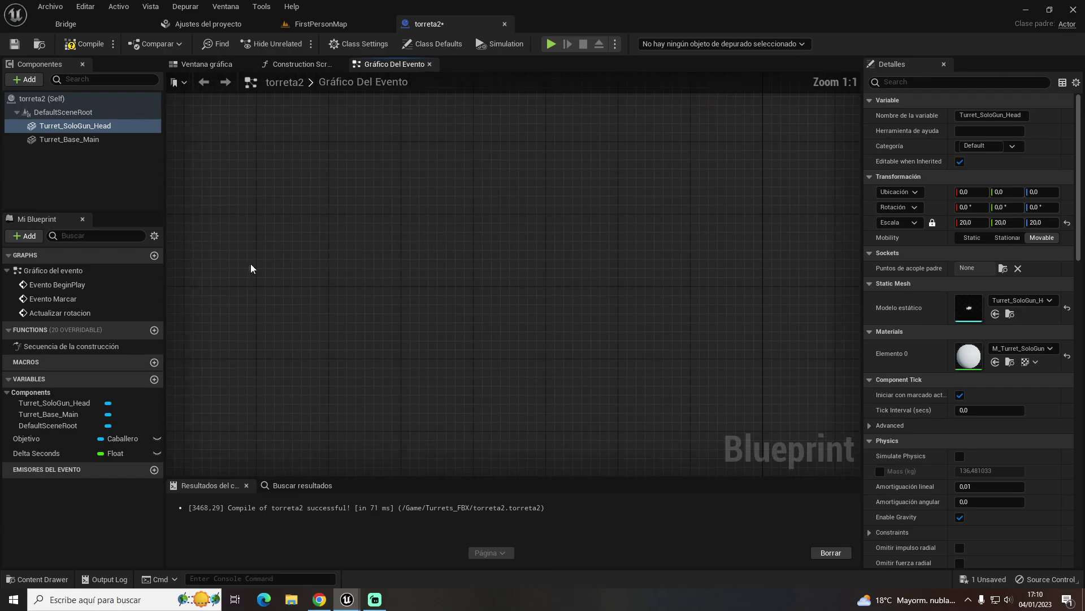
pyautogui.rightClick(334, 269)
pyautogui.write('getworld')
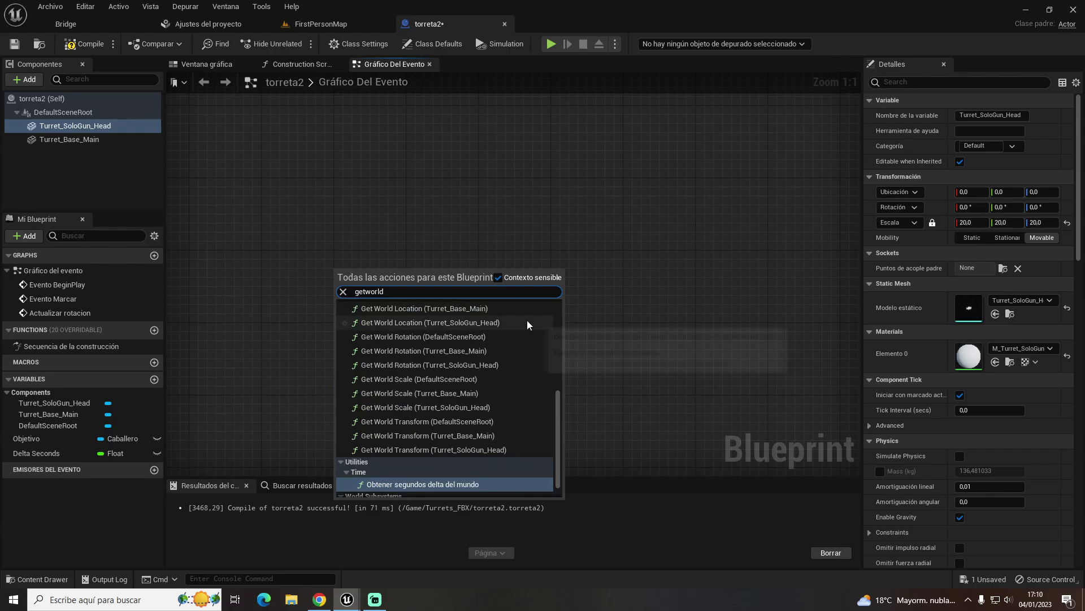
pyautogui.click(525, 320)
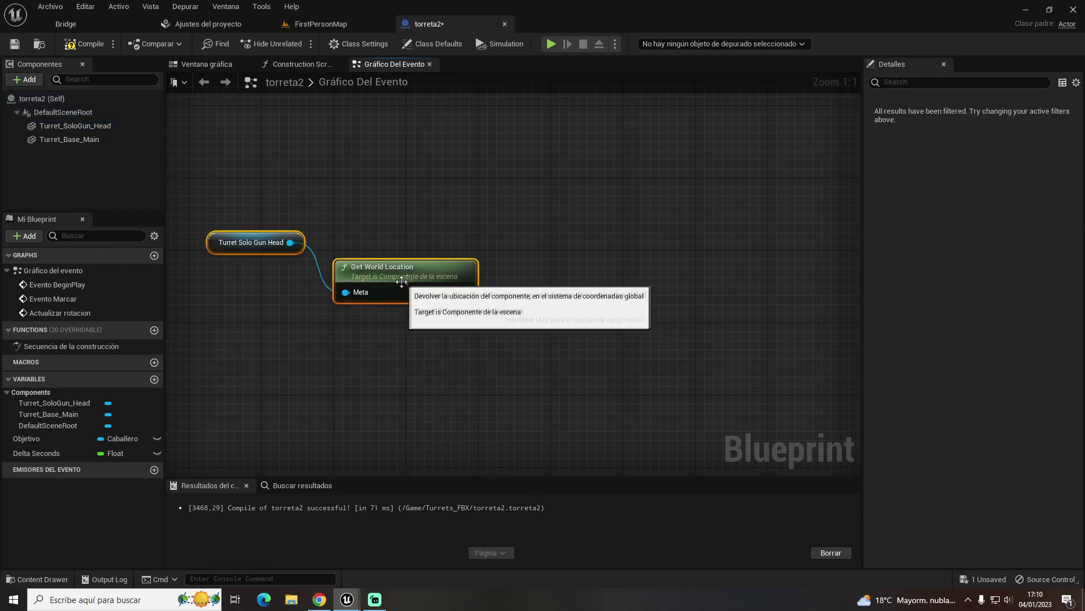
pyautogui.moveTo(402, 284); pyautogui.dragTo(438, 265)
pyautogui.click(377, 346)
# Add a Get Actor Location node to the graph
pyautogui.rightClick(377, 343)
pyautogui.write('getactor')
pyautogui.press('Up')
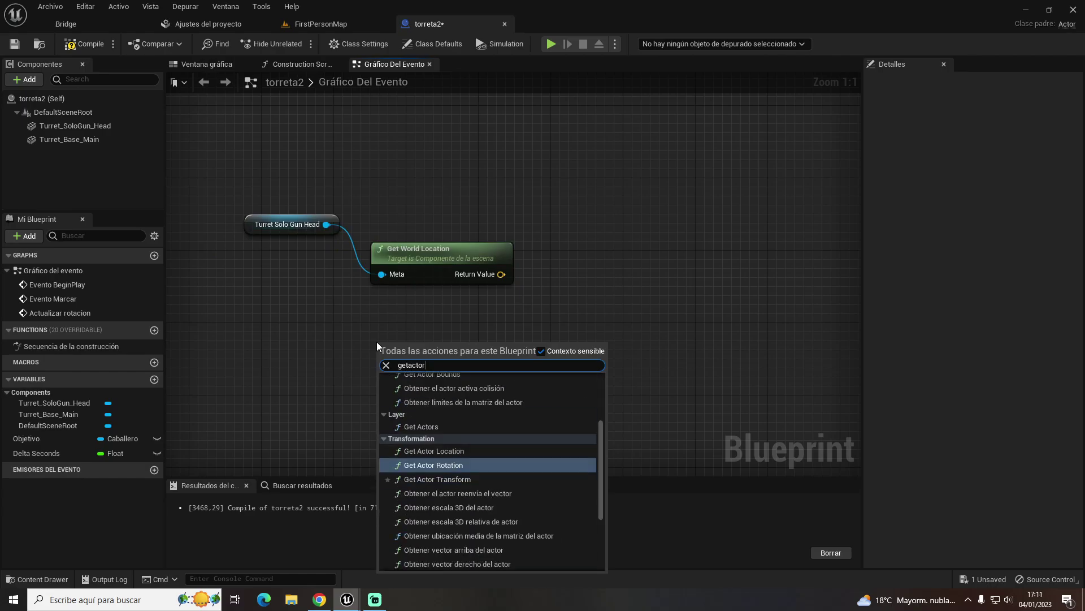
pyautogui.press('Up')
pyautogui.press('Return')
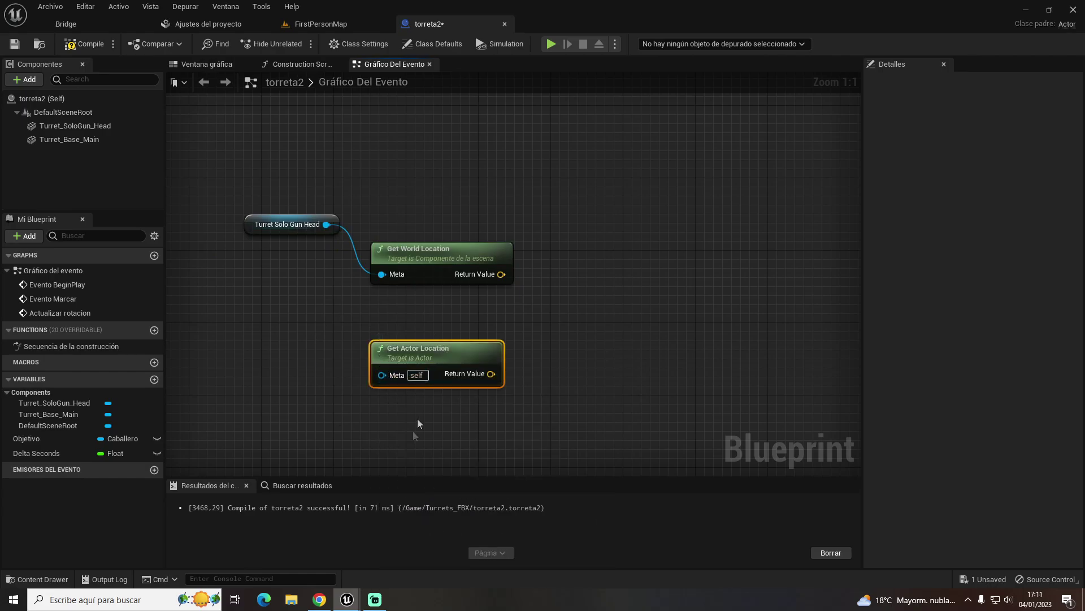
pyautogui.moveTo(413, 331); pyautogui.dragTo(488, 323, button='right')
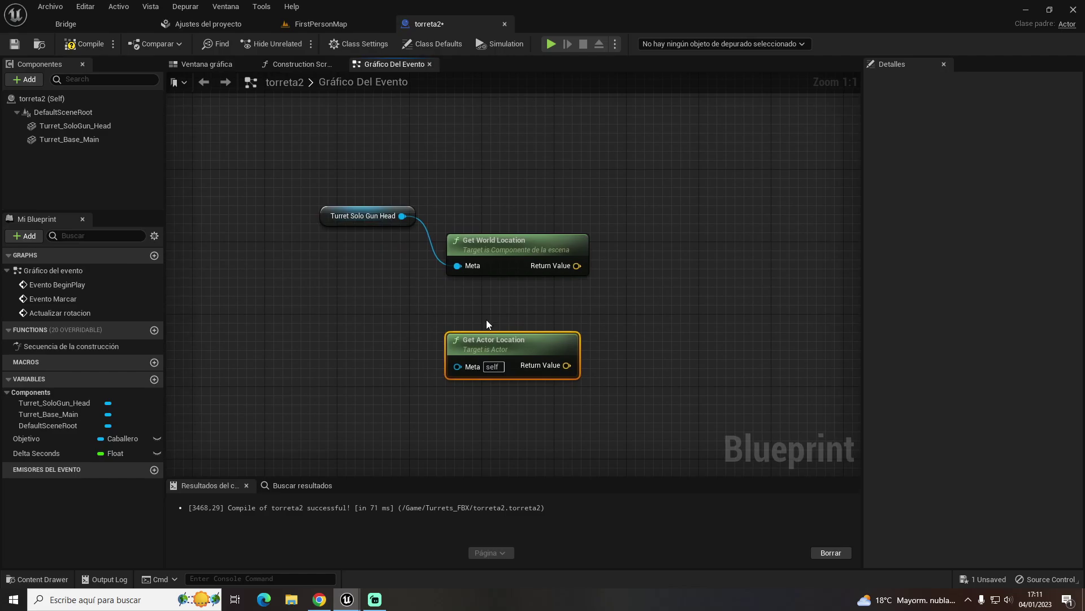
# Supply Get Actor Location's target, settling on an Objetivo getter
pyautogui.moveTo(457, 367); pyautogui.dragTo(307, 368)
pyautogui.write('obtener car')
pyautogui.press('Return')
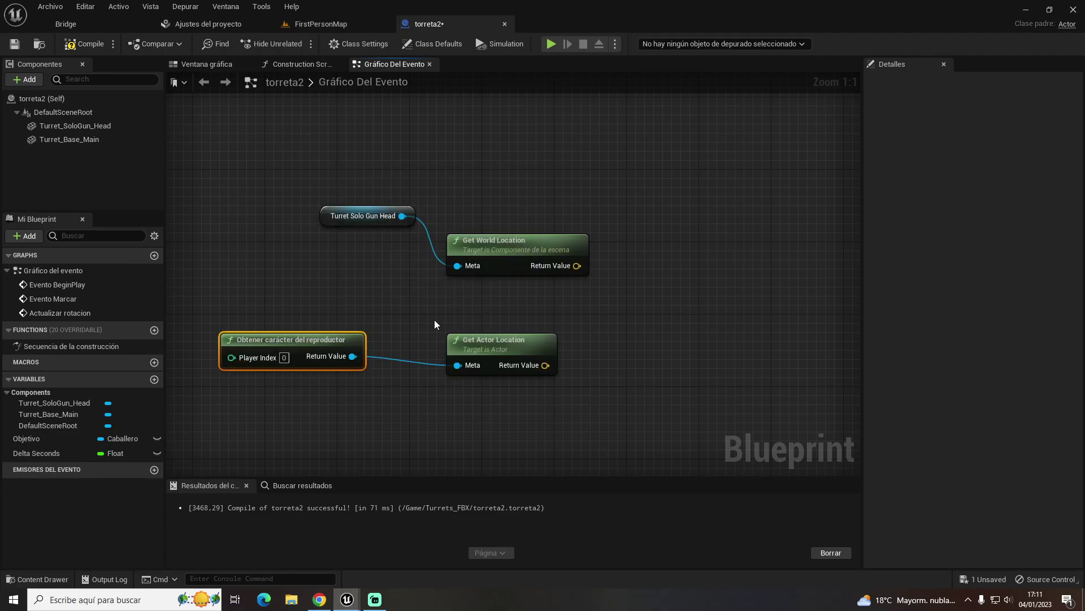
pyautogui.click(433, 320)
pyautogui.click(306, 349)
pyautogui.click(269, 387)
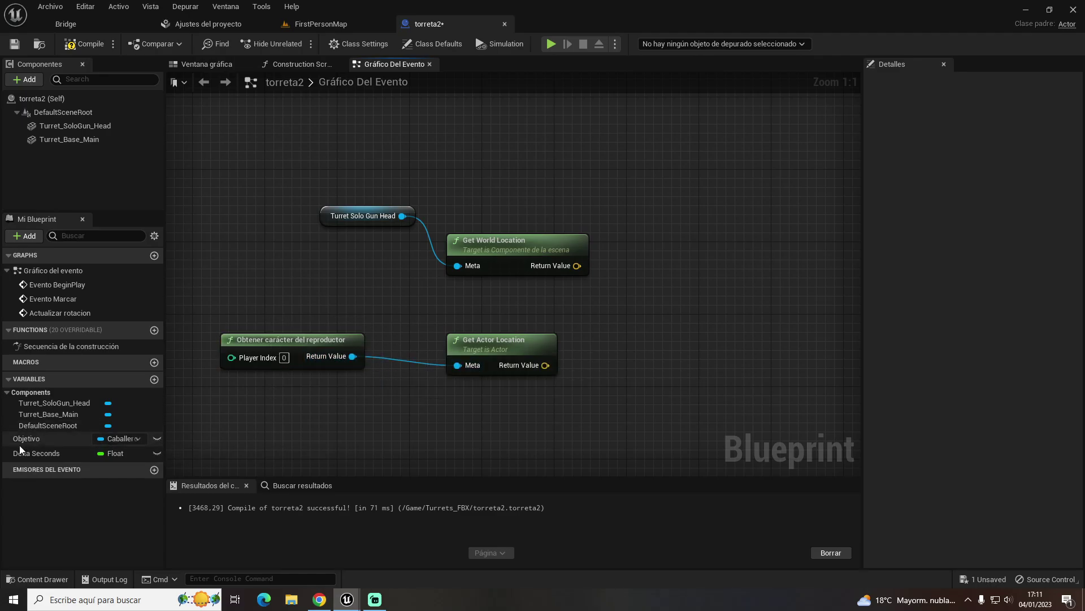
pyautogui.moveTo(34, 439)
pyautogui.mouseDown()
pyautogui.moveTo(348, 416)
pyautogui.moveTo(457, 365)
pyautogui.mouseUp()
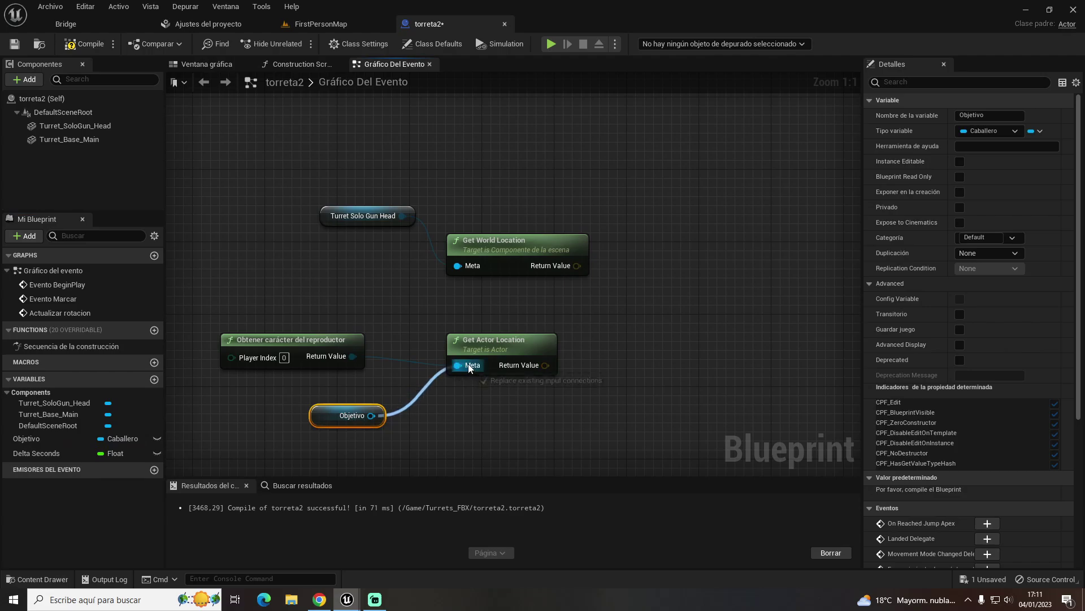
pyautogui.moveTo(572, 385); pyautogui.dragTo(466, 384, button='right')
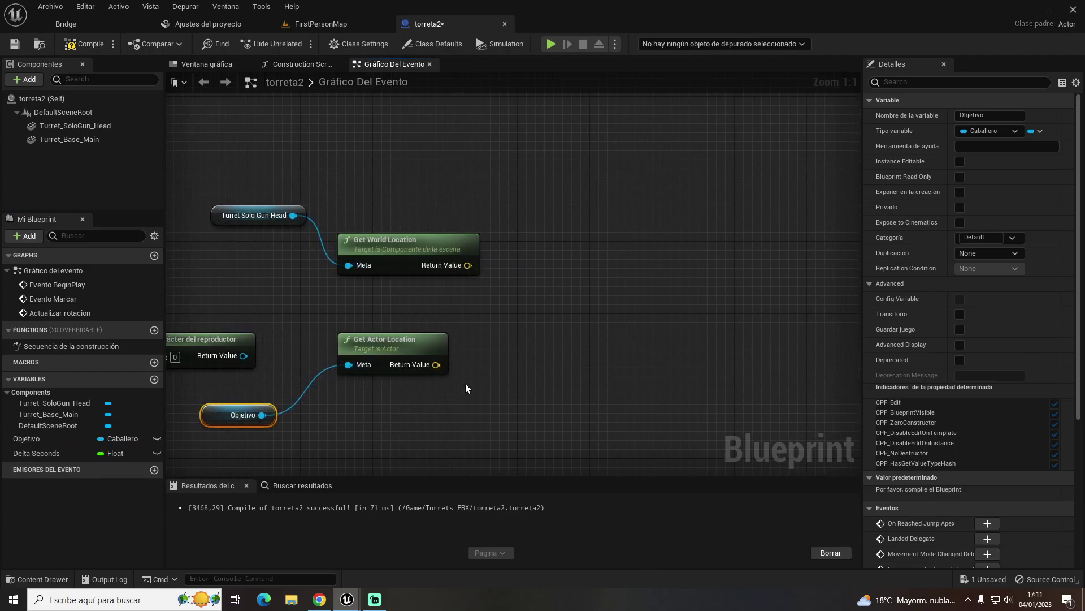
# Add Find Look at Rotation from the gun head's world location to Objetivo's location
pyautogui.moveTo(468, 265); pyautogui.dragTo(551, 282)
pyautogui.write('encont')
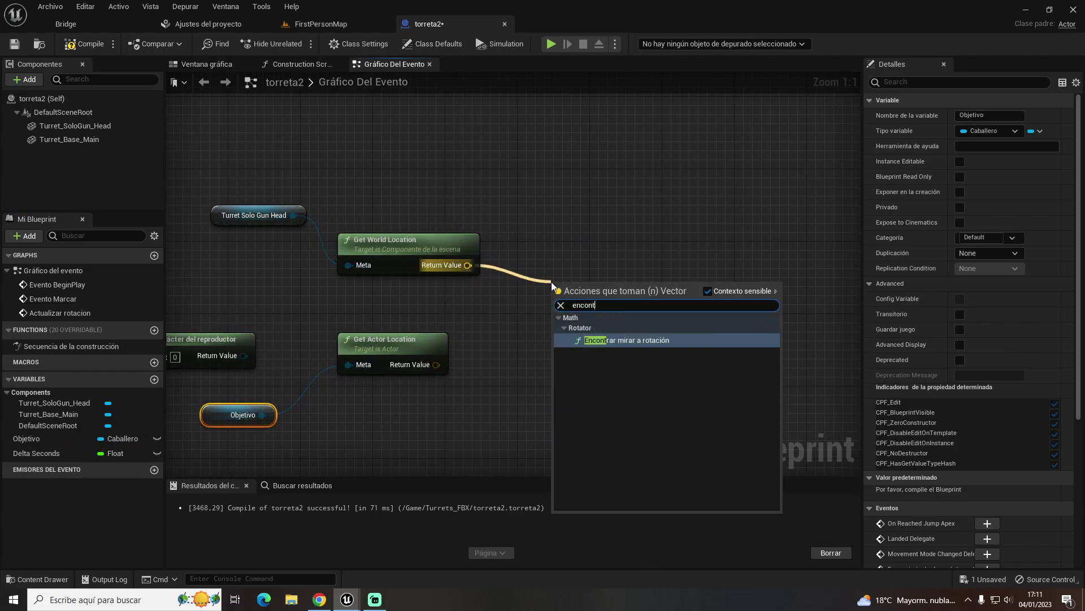
pyautogui.click(640, 341)
pyautogui.moveTo(437, 365); pyautogui.dragTo(557, 319)
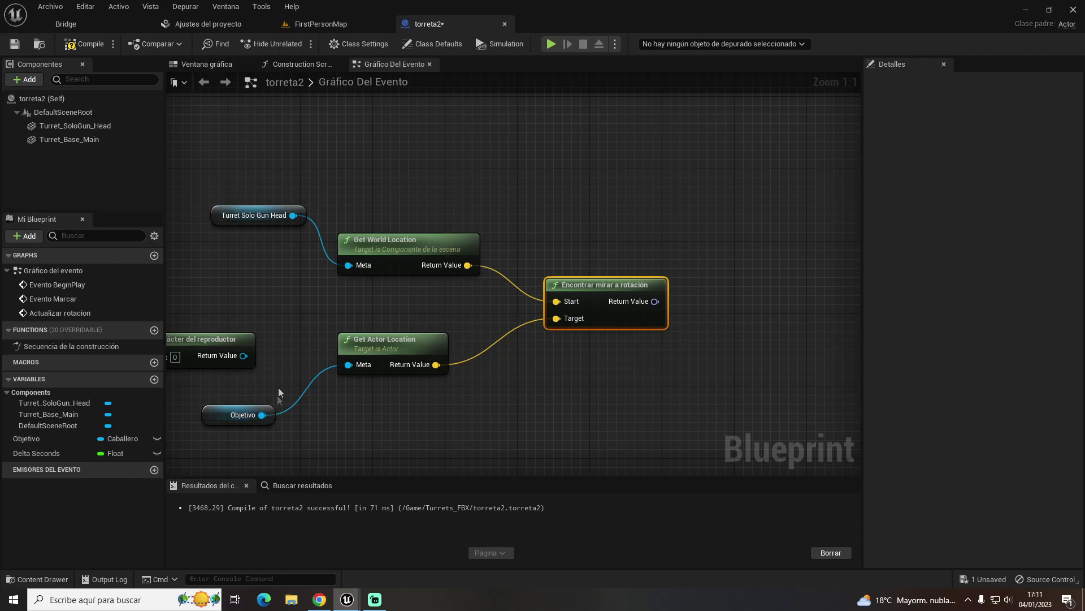
pyautogui.moveTo(674, 287); pyautogui.dragTo(528, 300, button='right')
# Add a Break Rotator node on the look-at rotation's result
pyautogui.moveTo(497, 302); pyautogui.dragTo(609, 285)
pyautogui.write('break')
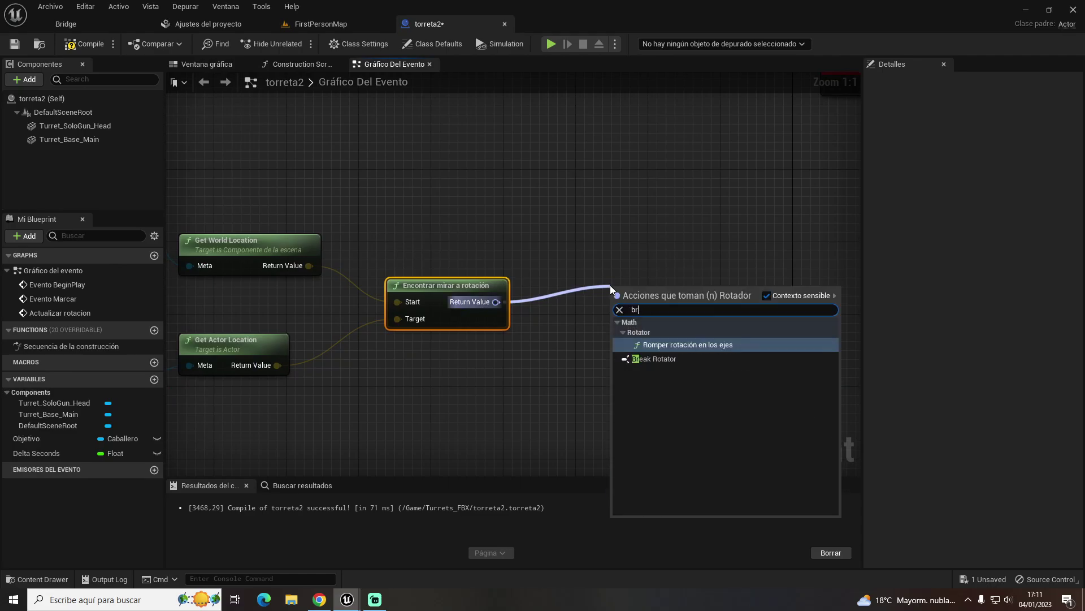
pyautogui.click(654, 358)
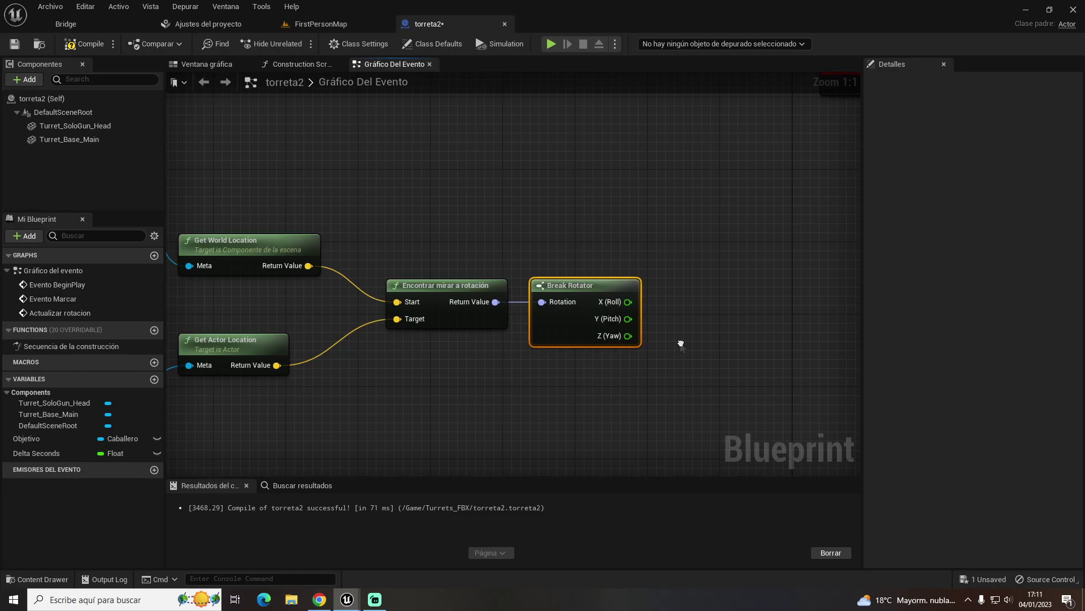
pyautogui.moveTo(661, 342); pyautogui.dragTo(531, 358, button='right')
# Feed Z (Yaw) into a Subtract node with B set to 90
pyautogui.moveTo(499, 351); pyautogui.dragTo(598, 355)
pyautogui.click(634, 362)
pyautogui.click(619, 376)
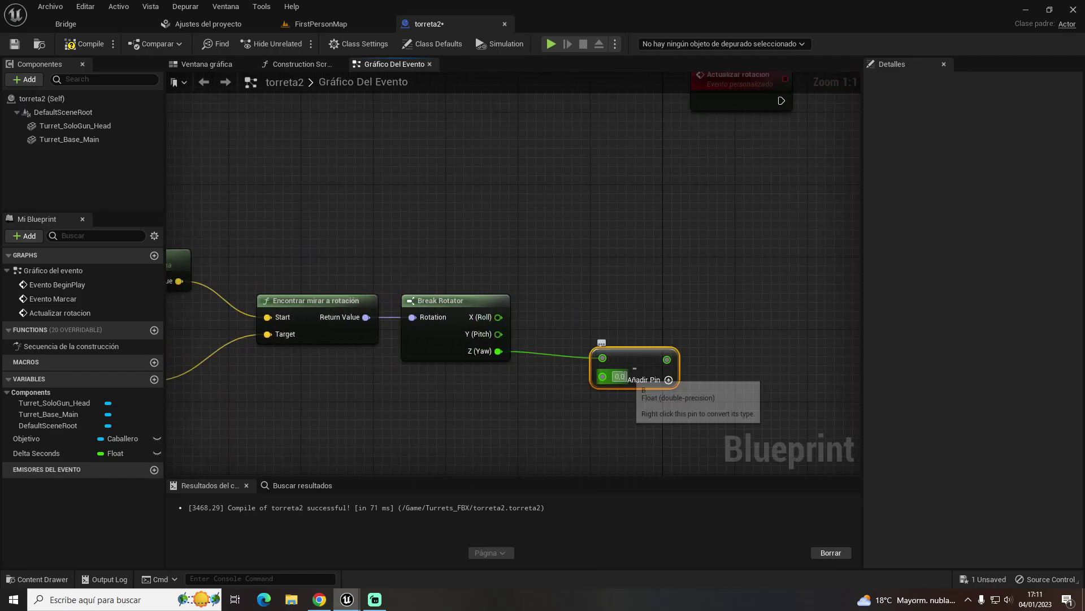
pyautogui.write('90')
pyautogui.click(649, 279)
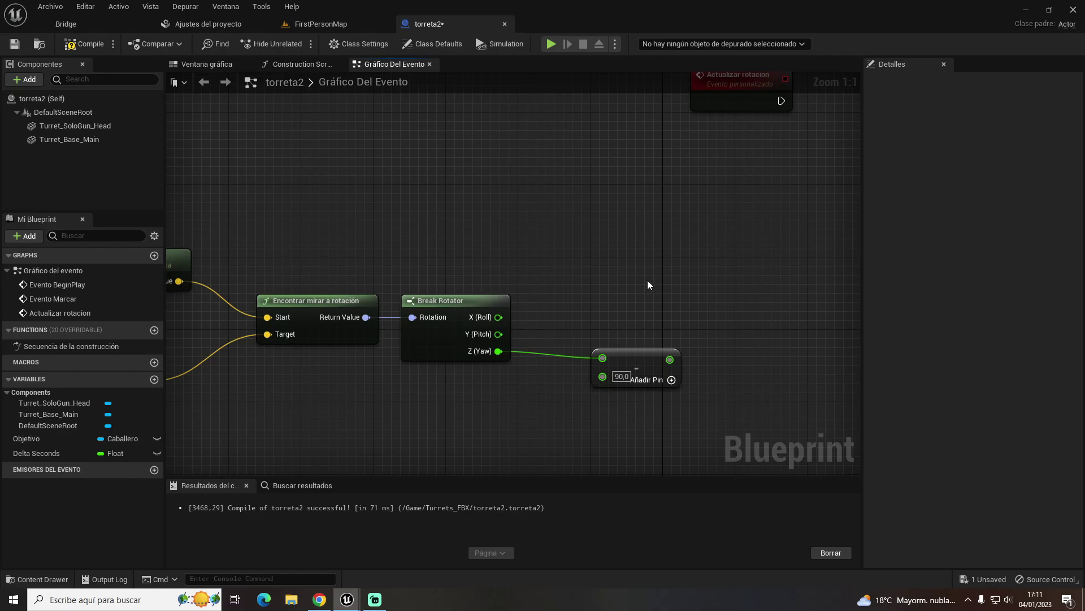
pyautogui.moveTo(738, 342); pyautogui.dragTo(586, 440)
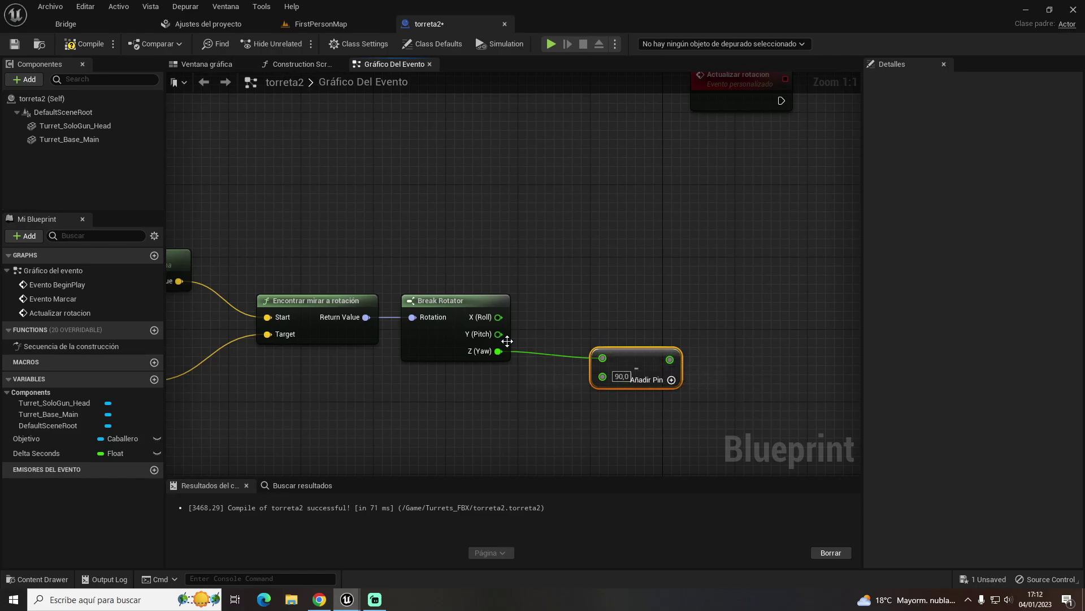
# Run Break Rotator's Y (Pitch) through a Clamp Angle node with min -90 and max 20
pyautogui.moveTo(498, 334); pyautogui.dragTo(602, 276)
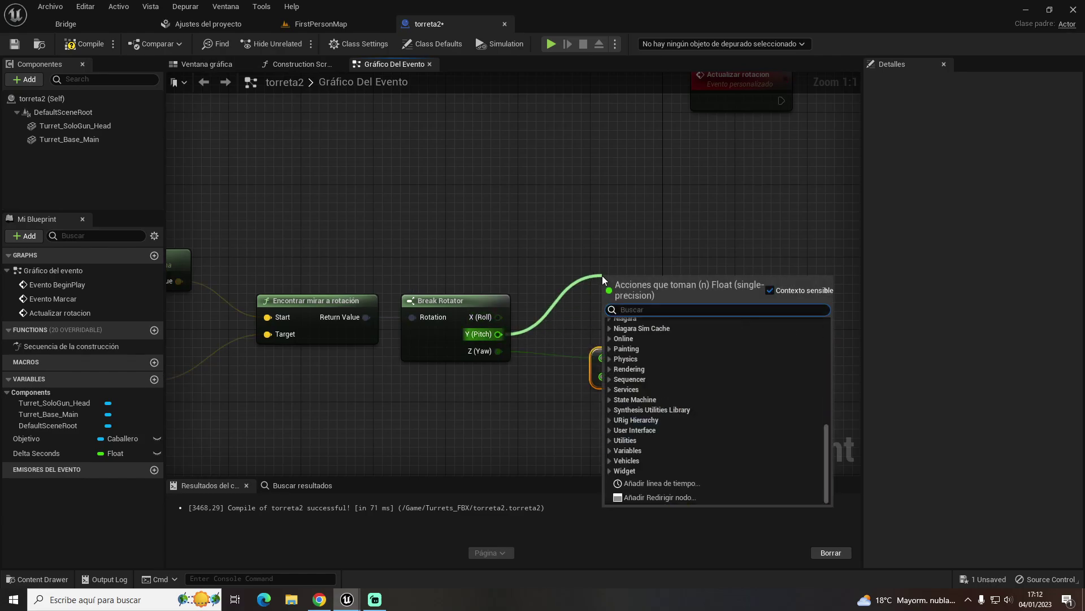
pyautogui.write('ángulo')
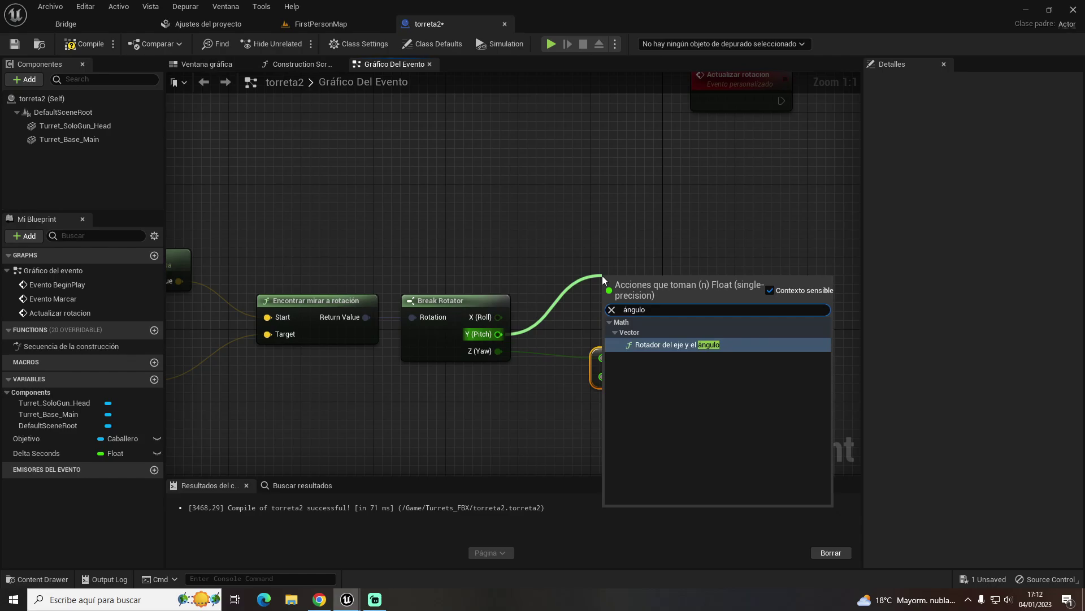
pyautogui.press('BackSpace')
pyautogui.press('BackSpace')
pyautogui.press('BackSpace')
pyautogui.press('BackSpace')
pyautogui.write('clamp')
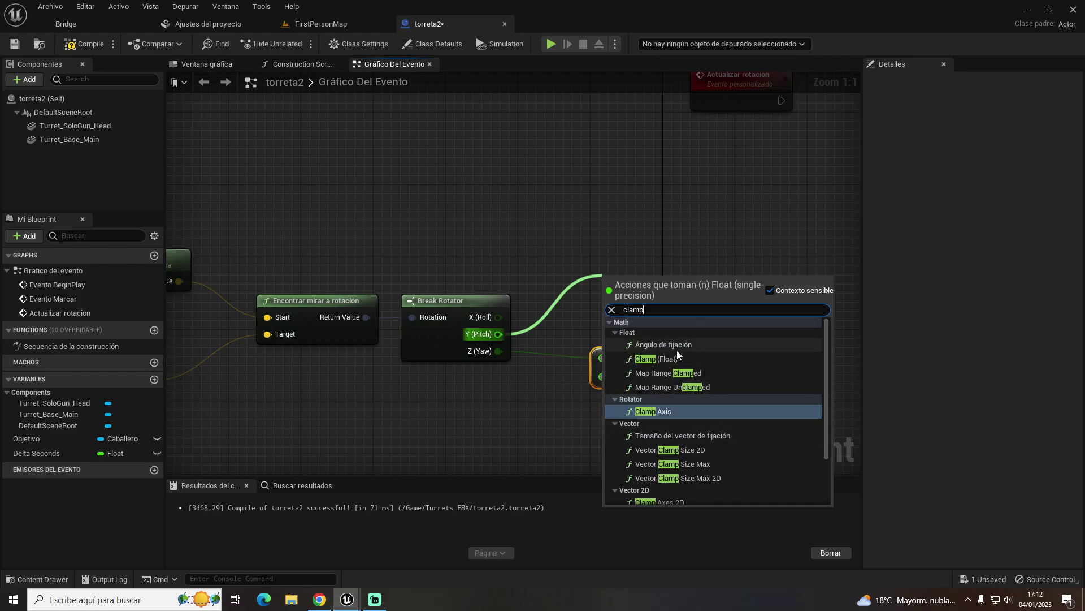
pyautogui.click(663, 345)
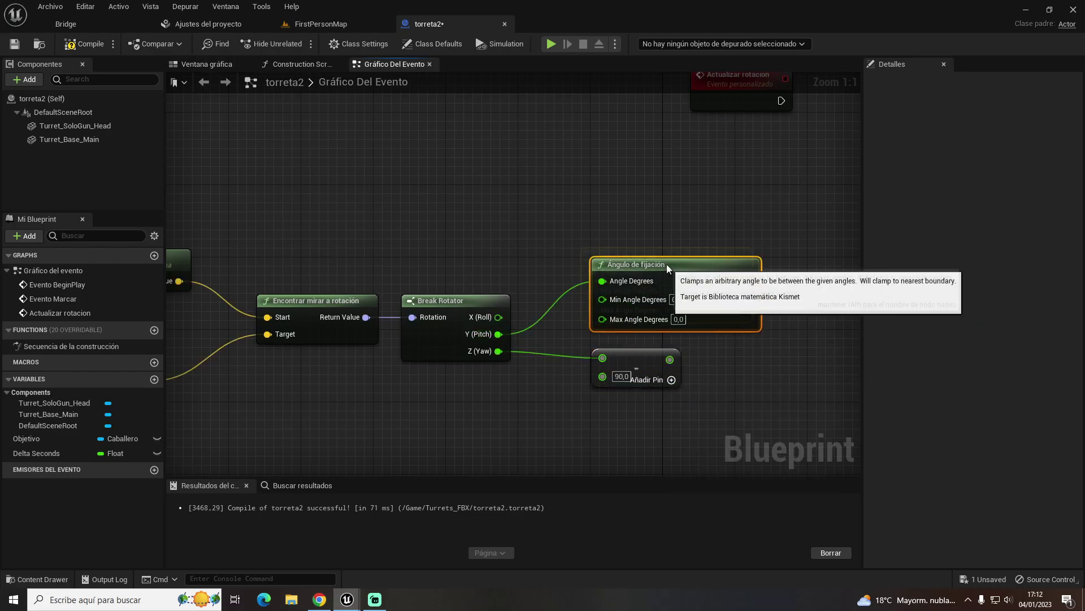
pyautogui.moveTo(669, 273); pyautogui.dragTo(660, 264)
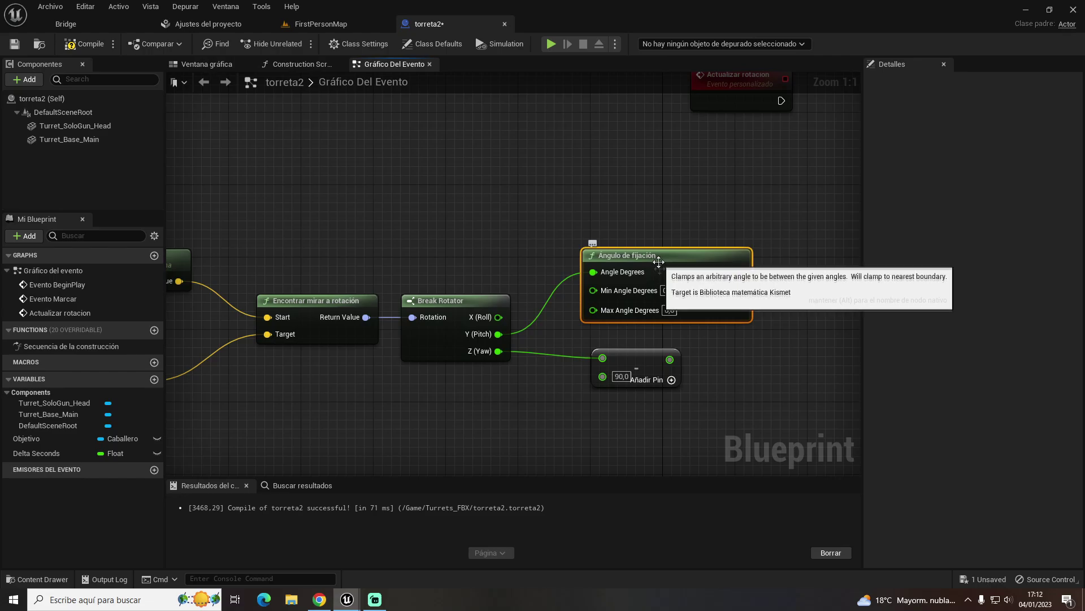
pyautogui.click(668, 290)
pyautogui.write('90')
pyautogui.press('Tab')
pyautogui.write('20')
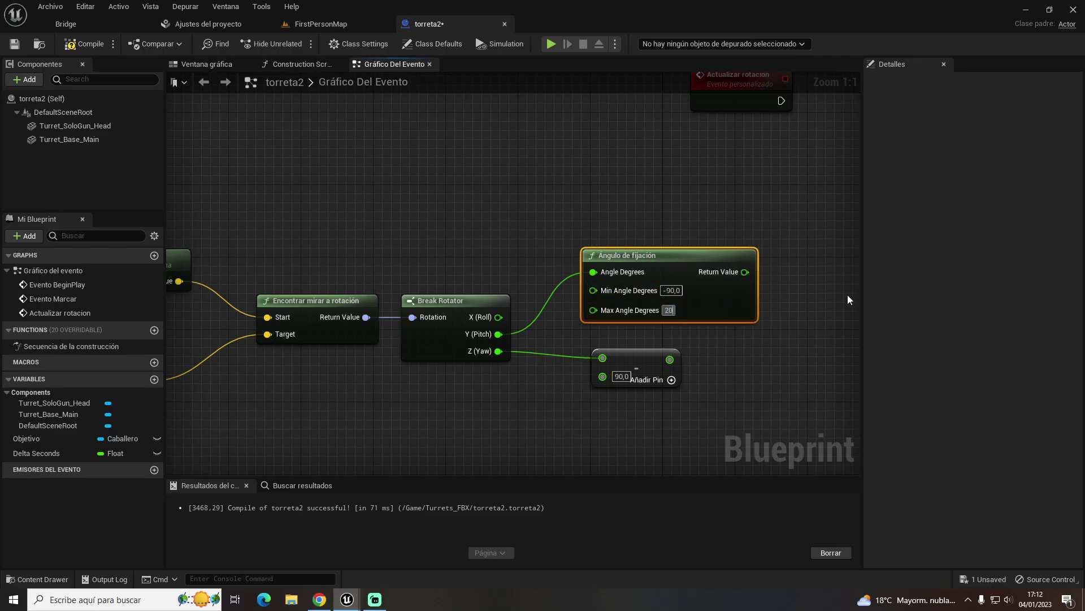
pyautogui.moveTo(783, 292); pyautogui.dragTo(657, 310, button='right')
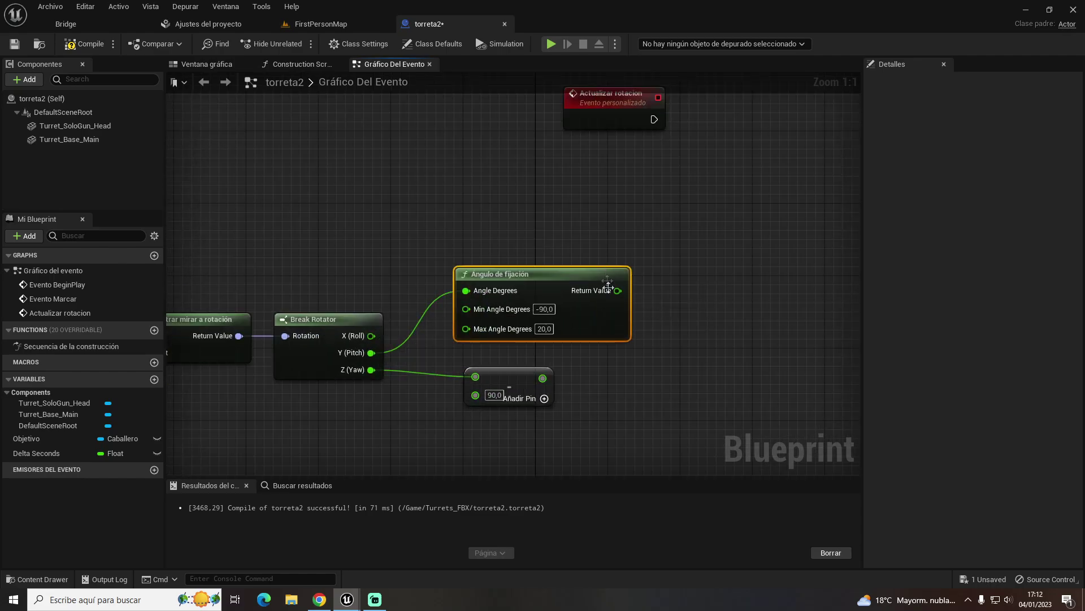
pyautogui.moveTo(611, 290); pyautogui.dragTo(689, 275)
# Add an Invert Rotator with split pins, feeding the clamped angle into its pitch
pyautogui.write('invert')
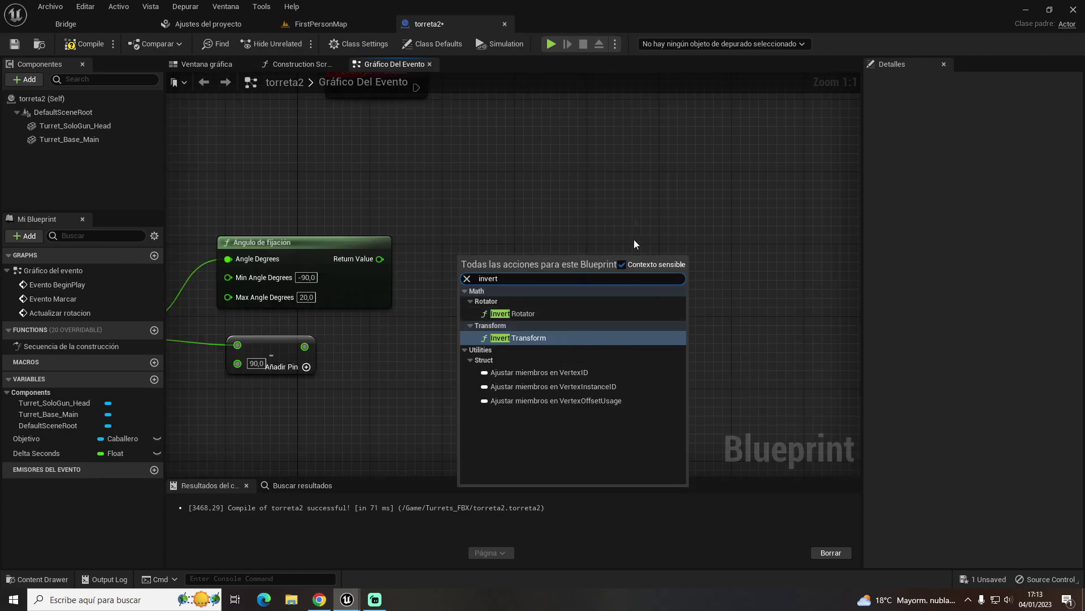
pyautogui.click(507, 314)
pyautogui.rightClick(472, 280)
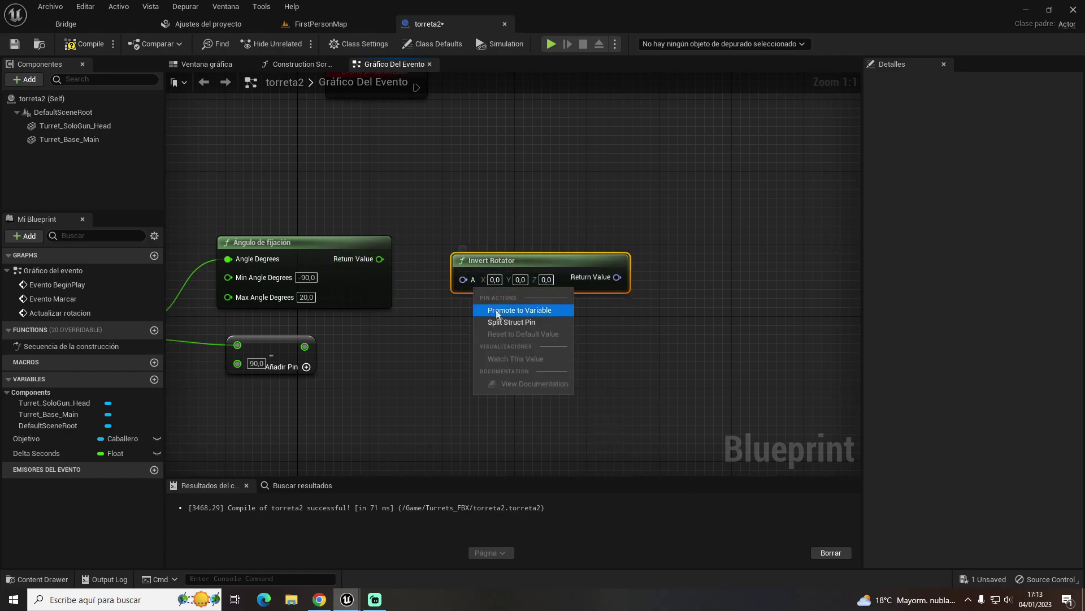
pyautogui.click(504, 328)
pyautogui.rightClick(583, 277)
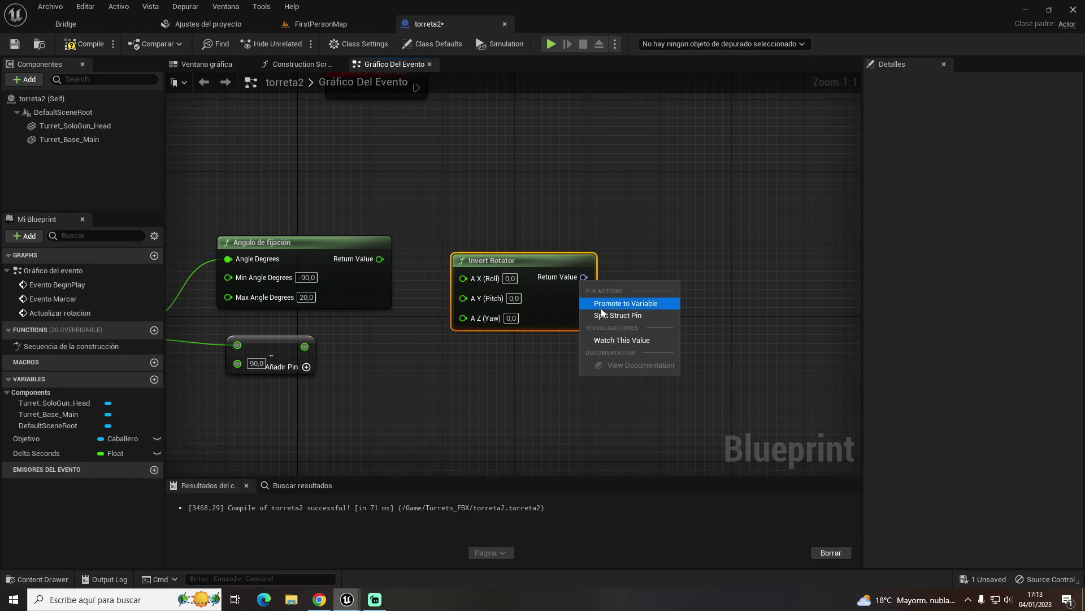
pyautogui.click(604, 316)
pyautogui.moveTo(512, 263); pyautogui.dragTo(511, 244)
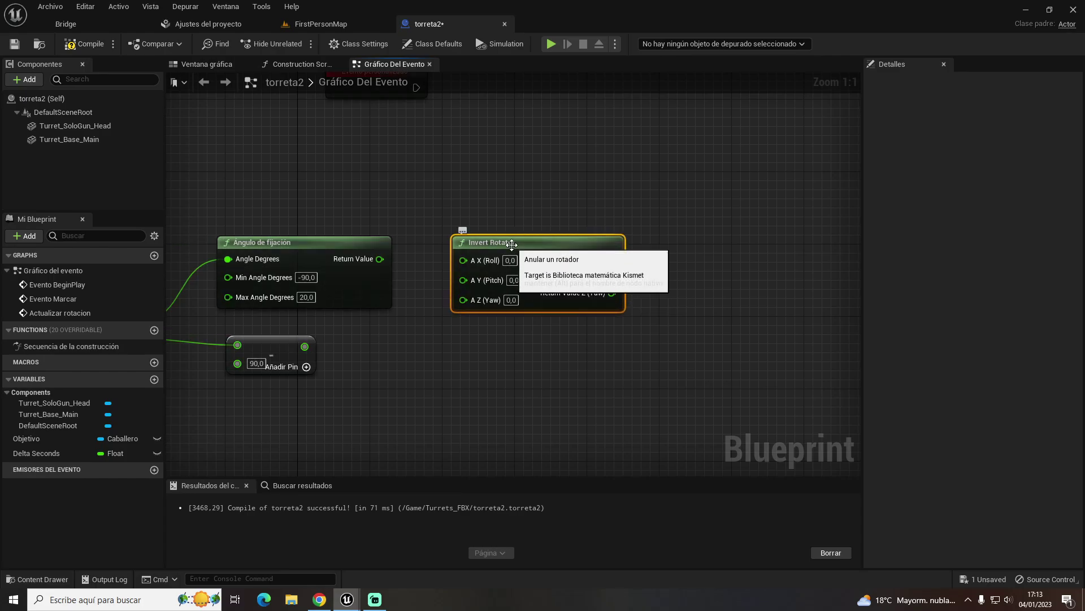
pyautogui.moveTo(380, 259); pyautogui.dragTo(463, 279)
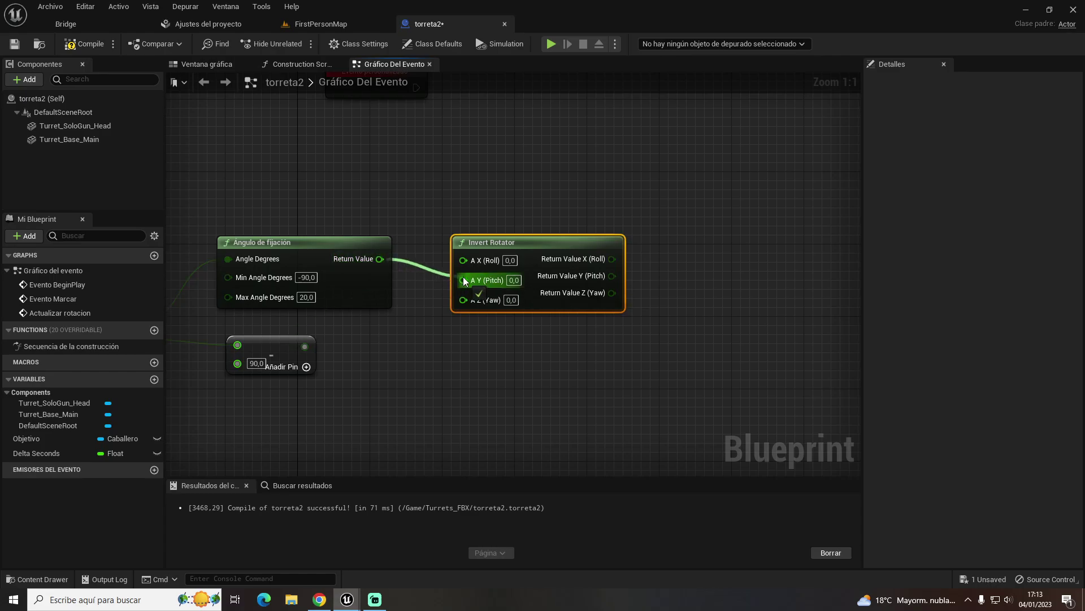
pyautogui.moveTo(601, 276); pyautogui.dragTo(470, 281, button='right')
# Add a Make Rotator fed by the inverted angle, with the yaw-minus-90 result as Z (Yaw)
pyautogui.moveTo(483, 280)
pyautogui.mouseDown()
pyautogui.moveTo(465, 270)
pyautogui.moveTo(520, 260)
pyautogui.mouseUp()
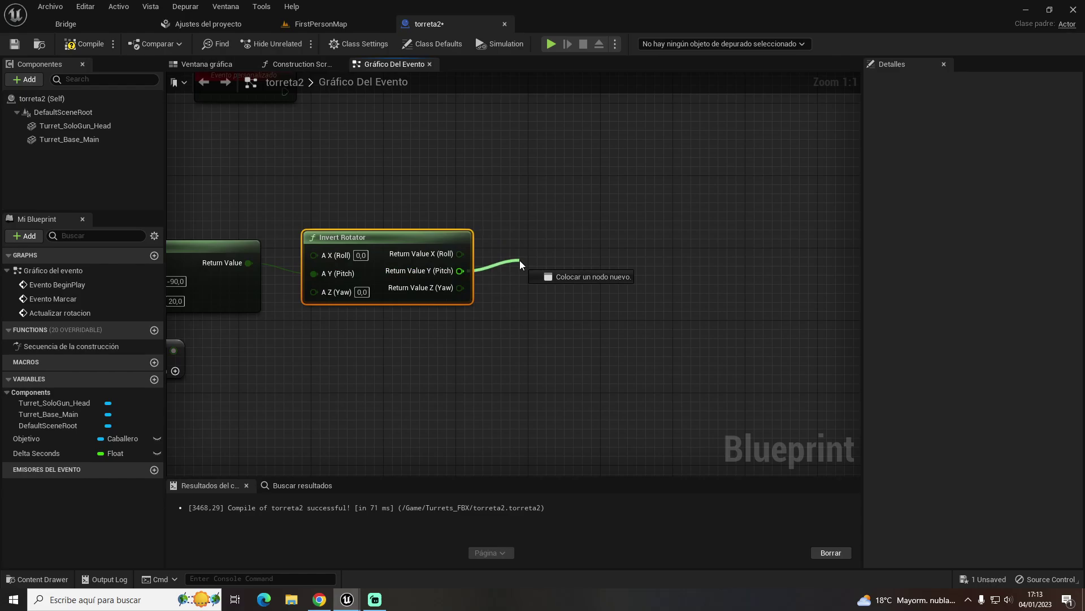
pyautogui.write('make rot')
pyautogui.press('Return')
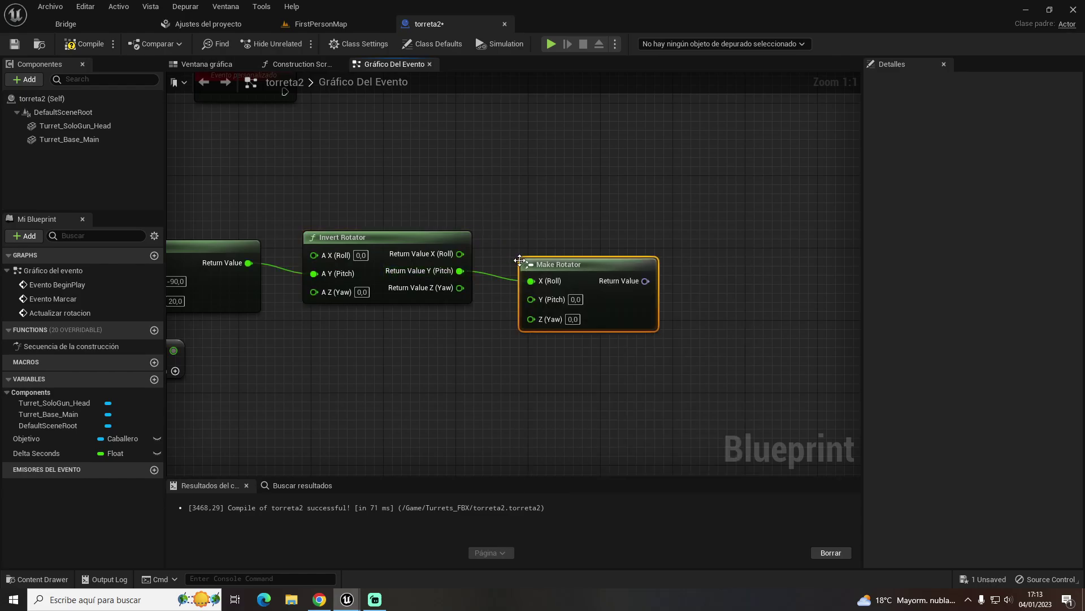
pyautogui.moveTo(520, 260); pyautogui.dragTo(530, 251)
pyautogui.moveTo(540, 310)
pyautogui.mouseDown()
pyautogui.moveTo(299, 376)
pyautogui.moveTo(469, 349)
pyautogui.moveTo(548, 350)
pyautogui.mouseUp()
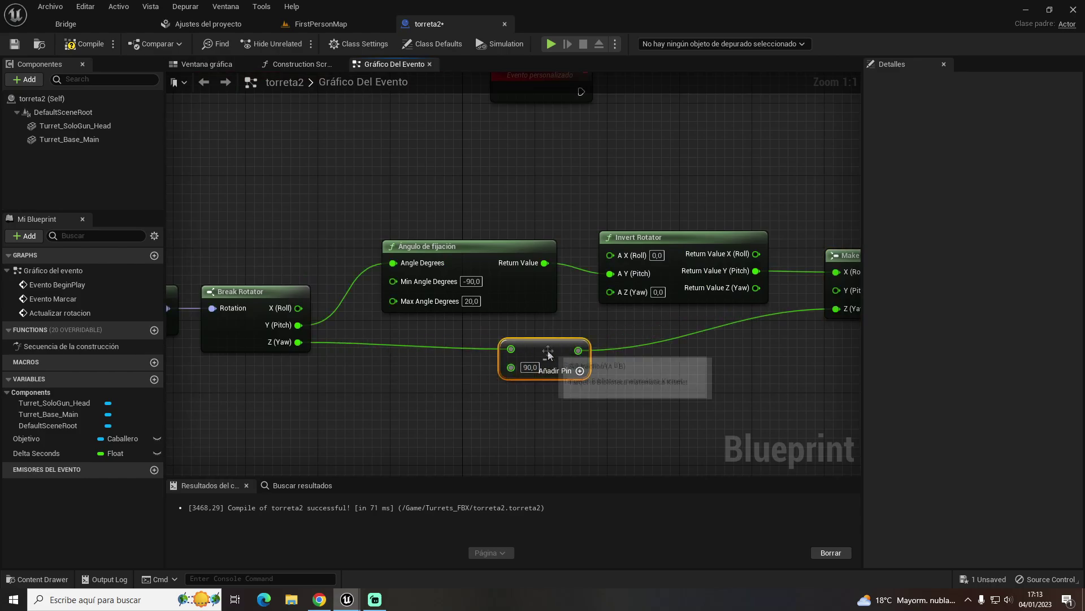
pyautogui.moveTo(548, 351); pyautogui.dragTo(195, 385, button='right')
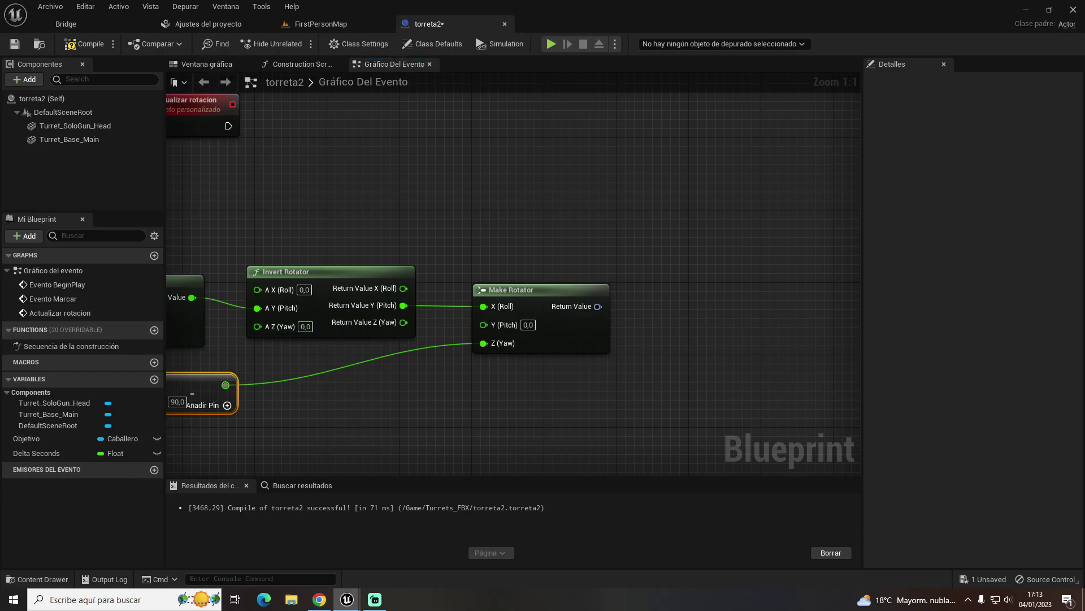
pyautogui.moveTo(504, 260); pyautogui.dragTo(550, 326, button='right')
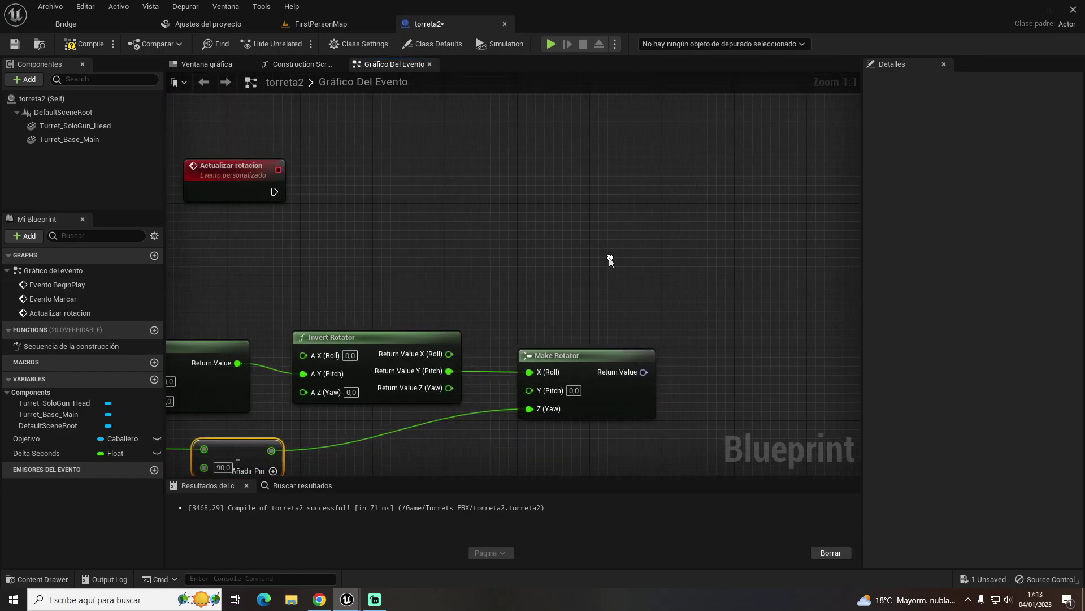
# Add a Set World Rotation node for Turret_SoloGun_Head after Actualizar rotacion
pyautogui.moveTo(274, 192); pyautogui.dragTo(761, 207)
pyautogui.write('set')
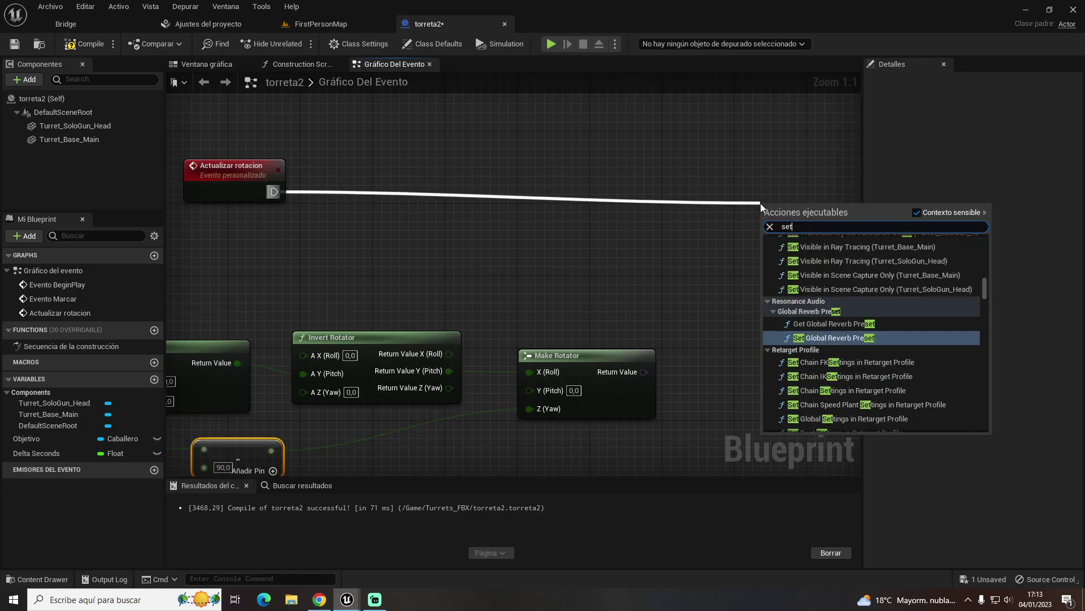
pyautogui.write('worldp')
pyautogui.press('BackSpace')
pyautogui.write('ro')
pyautogui.press('Return')
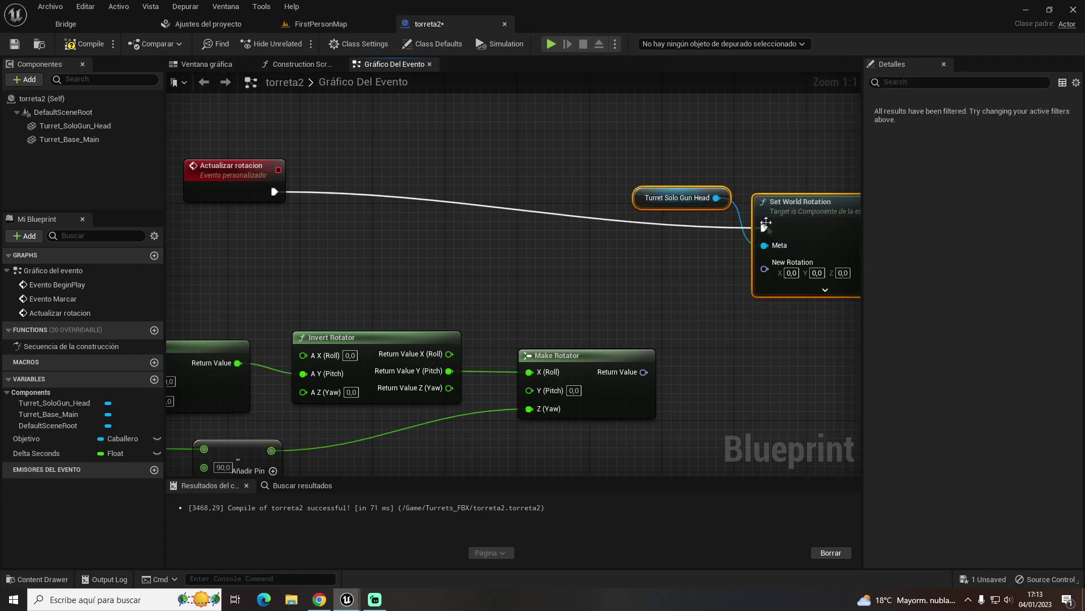
pyautogui.moveTo(626, 266); pyautogui.dragTo(569, 269, button='right')
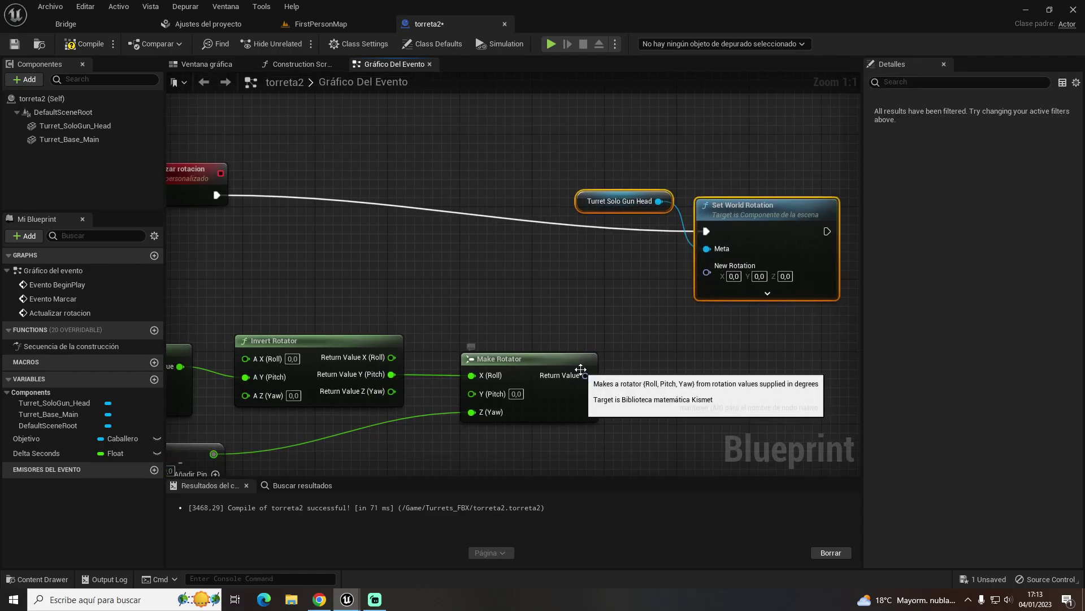
# Feed Make Rotator through an RInterp To into New Rotation, with Delta Seconds as Delta Time
pyautogui.moveTo(587, 375); pyautogui.dragTo(649, 348)
pyautogui.write('rint')
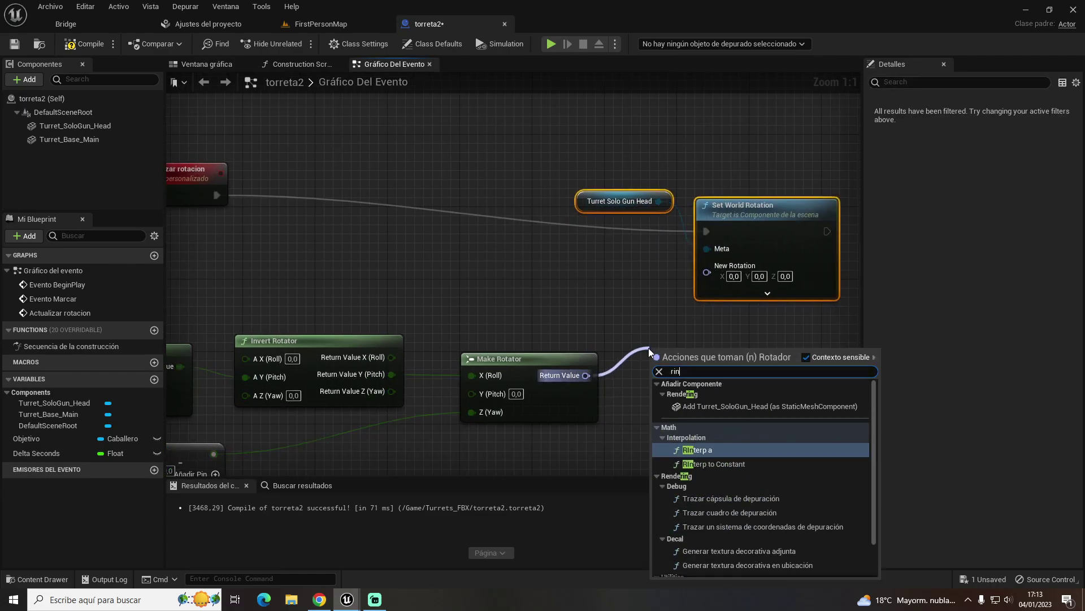
pyautogui.click(690, 405)
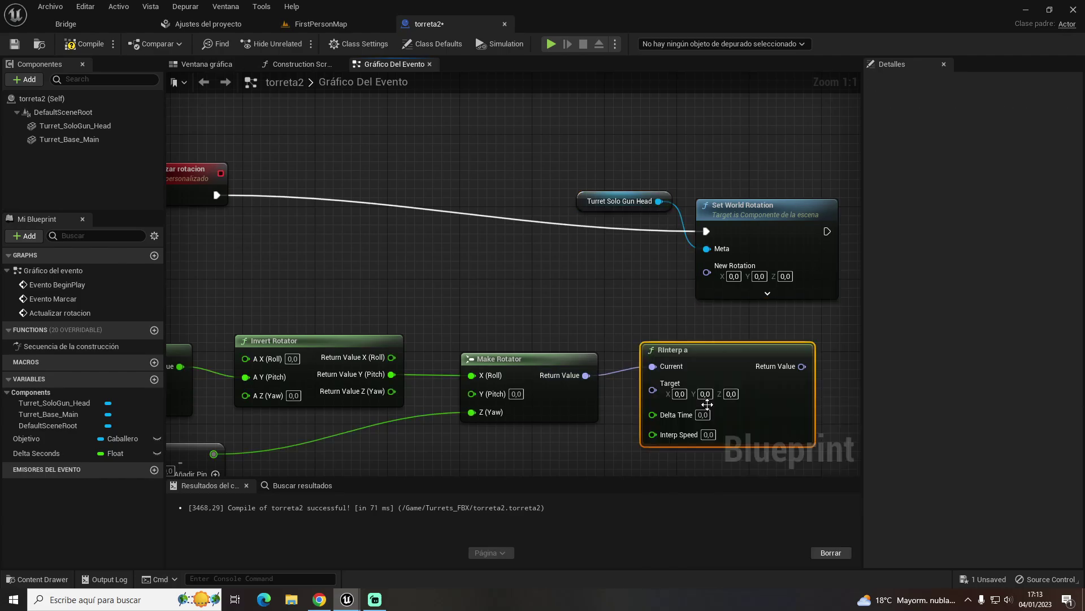
pyautogui.moveTo(802, 366); pyautogui.dragTo(707, 265)
pyautogui.moveTo(746, 209); pyautogui.dragTo(809, 209)
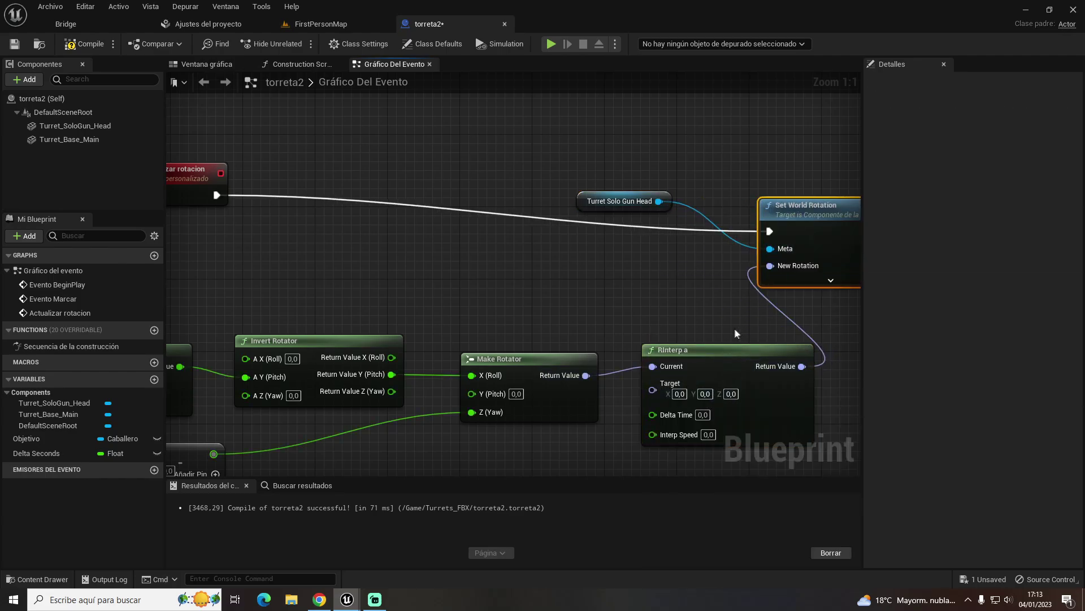
pyautogui.moveTo(734, 327); pyautogui.dragTo(642, 286, button='right')
pyautogui.moveTo(35, 453)
pyautogui.mouseDown()
pyautogui.moveTo(557, 374)
pyautogui.moveTo(476, 401)
pyautogui.mouseUp()
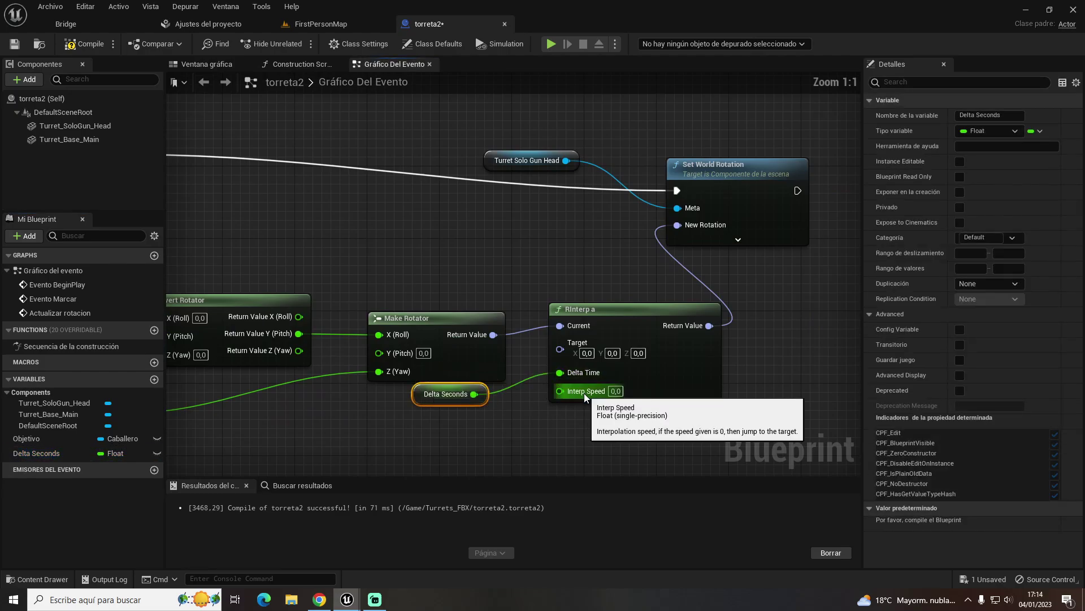
pyautogui.click(615, 391)
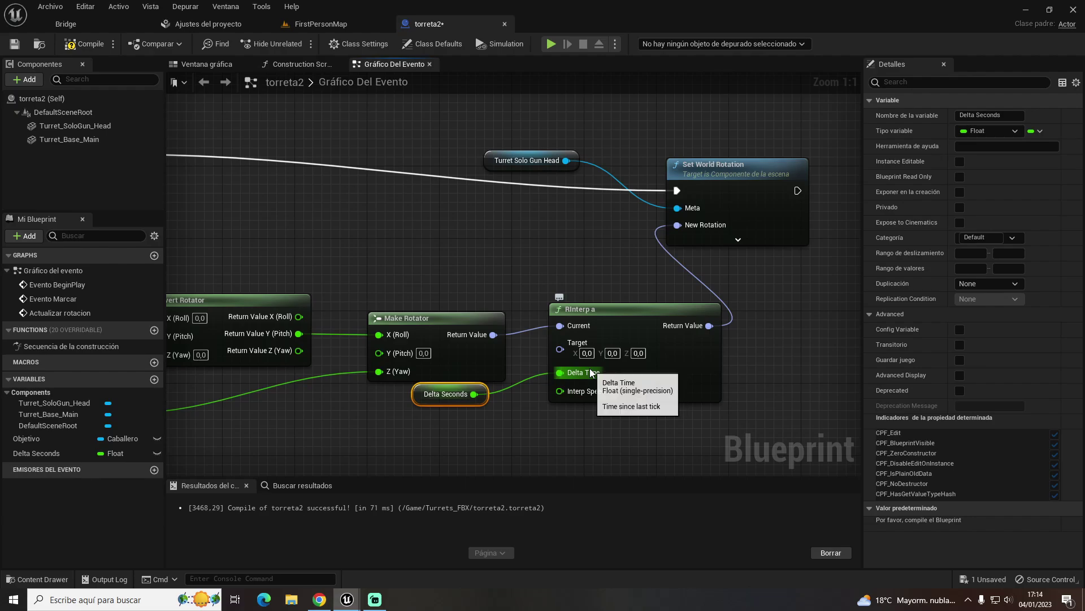
pyautogui.write('1')
pyautogui.click(587, 263)
# Rewire Make Rotator into RInterp's Target and add the gun head's Get World Rotation
pyautogui.moveTo(588, 263)
pyautogui.mouseDown(button='right')
pyautogui.moveTo(441, 254)
pyautogui.moveTo(518, 261)
pyautogui.mouseUp(button='right')
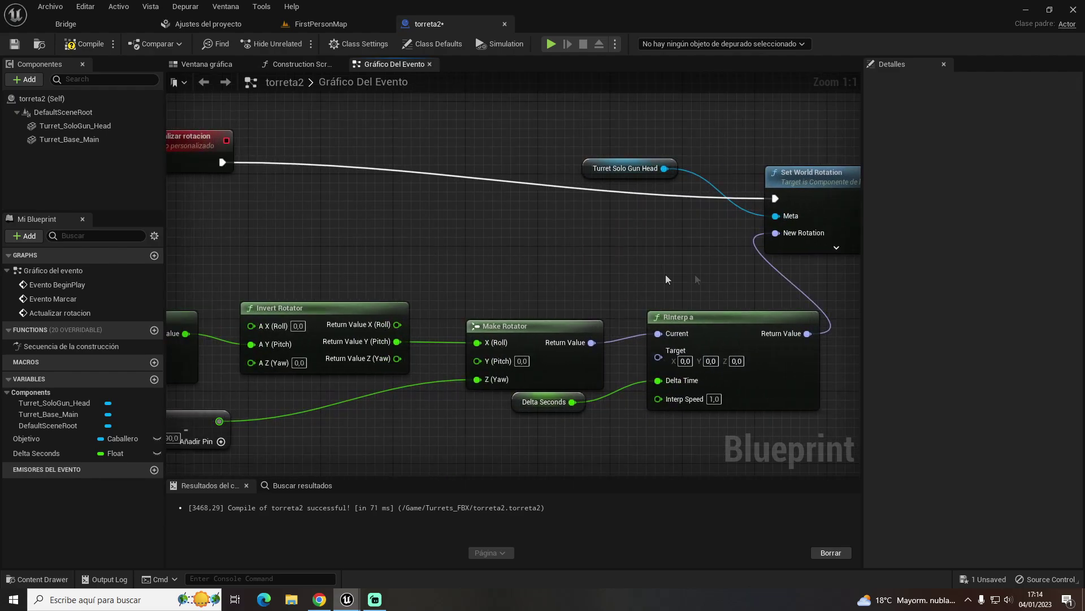
pyautogui.moveTo(664, 275); pyautogui.dragTo(489, 243, button='right')
pyautogui.moveTo(388, 310)
pyautogui.mouseDown()
pyautogui.moveTo(455, 331)
pyautogui.moveTo(364, 228)
pyautogui.mouseUp()
pyautogui.keyDown('alt'); pyautogui.click(475, 305); pyautogui.keyUp('alt')
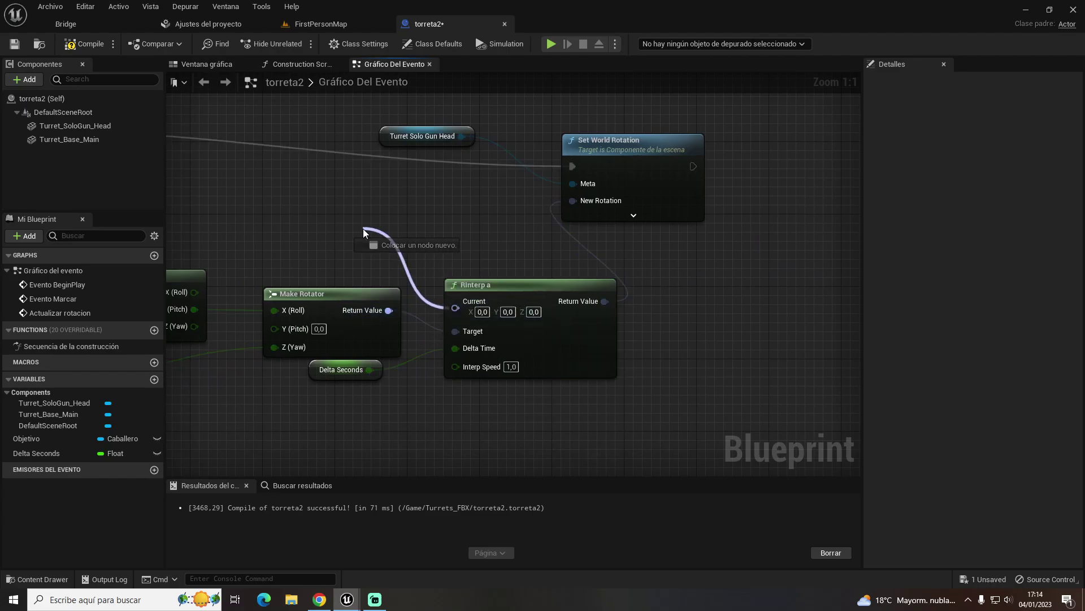
pyautogui.write('getwor')
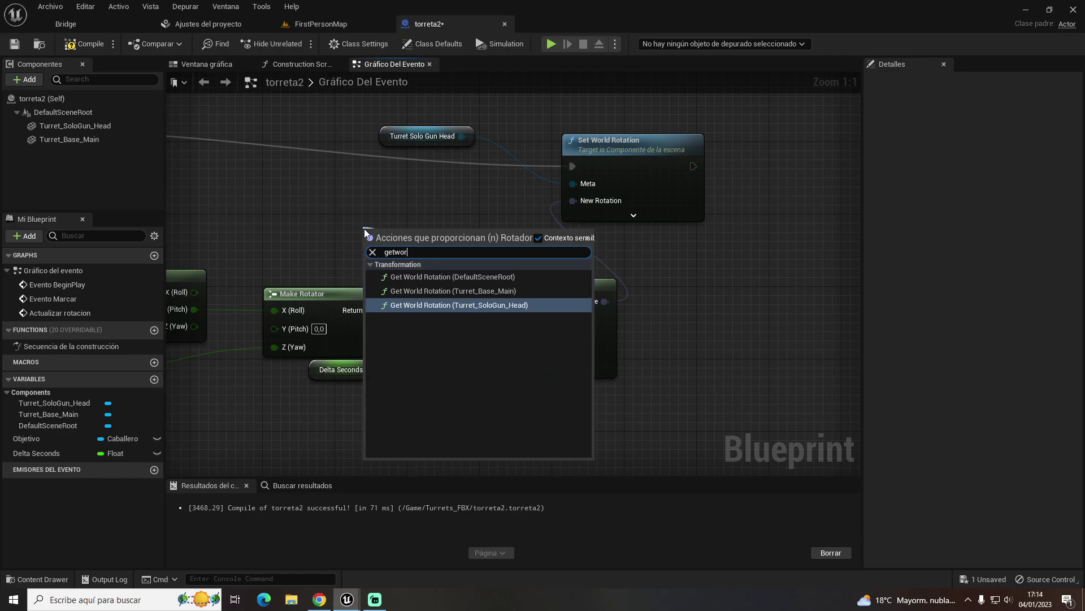
pyautogui.press('Return')
pyautogui.moveTo(423, 196); pyautogui.dragTo(547, 207, button='right')
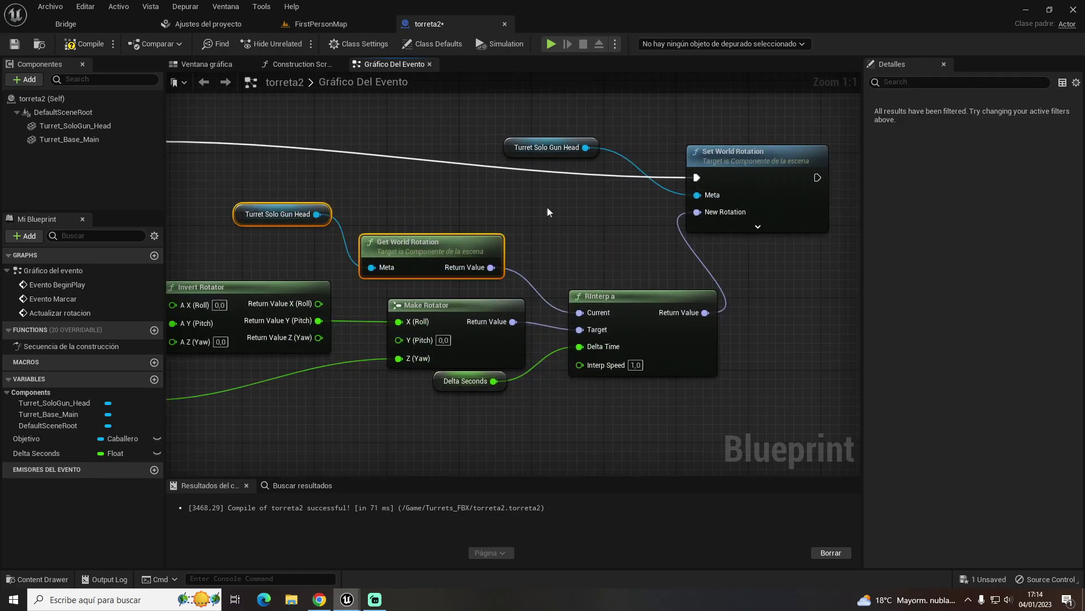
pyautogui.click(547, 212)
# Wire Break Rotator's yaw straight into Make Rotator Z and start a play test
pyautogui.scroll(-3, 548, 212)
pyautogui.moveTo(463, 226)
pyautogui.mouseDown(button='right')
pyautogui.moveTo(501, 288)
pyautogui.moveTo(555, 166)
pyautogui.mouseUp(button='right')
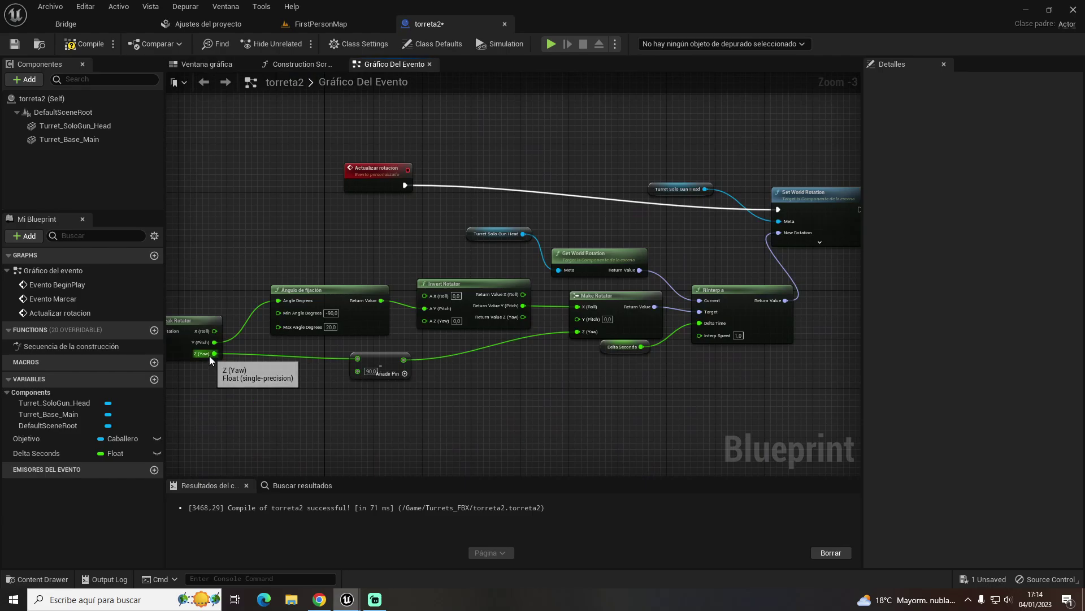
pyautogui.moveTo(215, 353); pyautogui.dragTo(589, 333)
pyautogui.scroll(3, 450, 359)
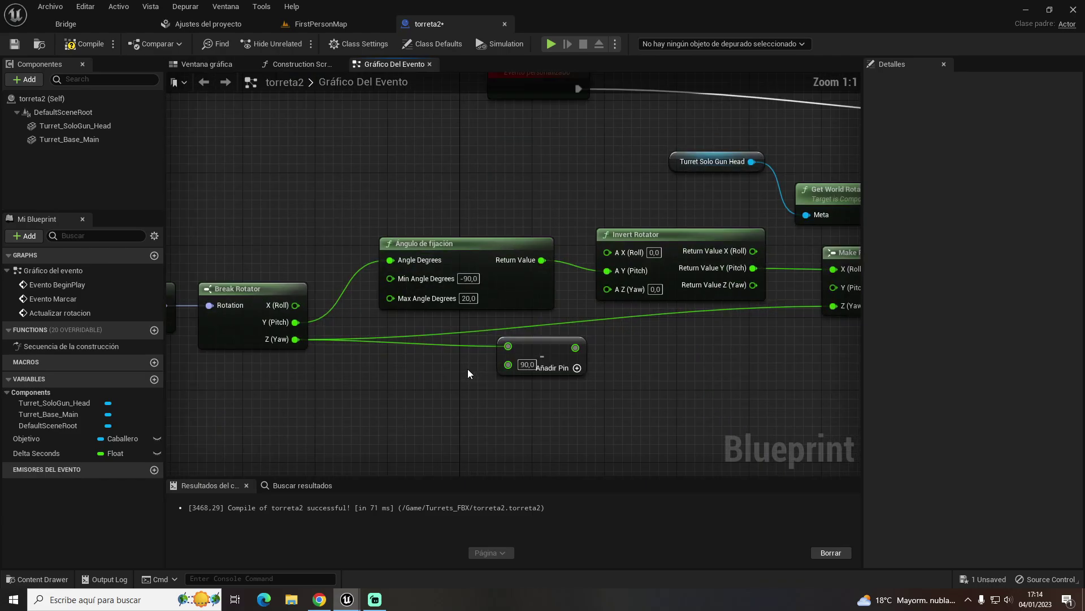
pyautogui.click(551, 44)
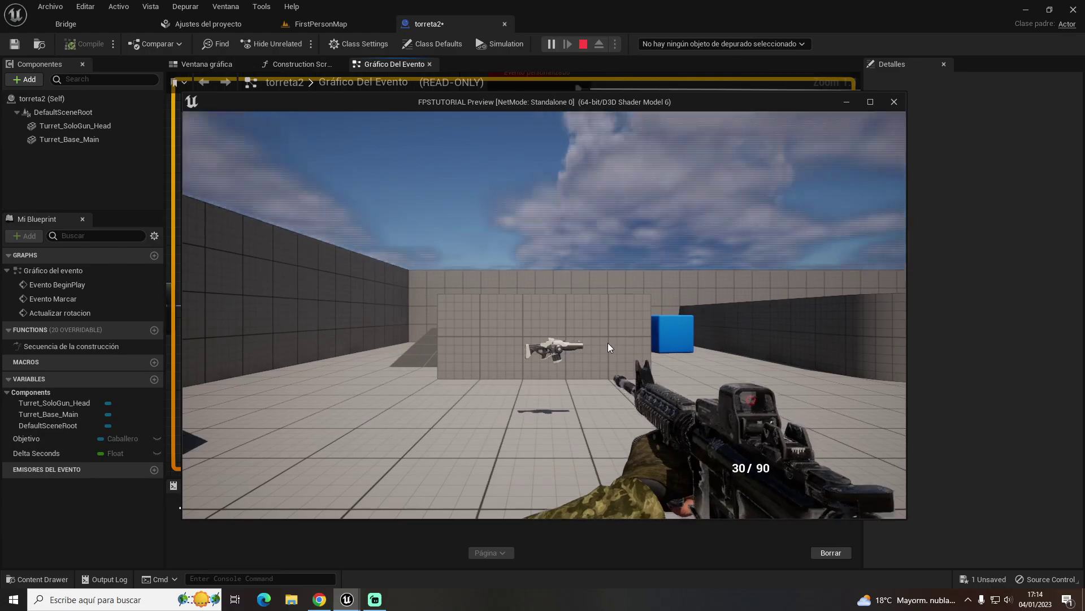
# End the test and place a torreta2 turret on the FirstPersonMap floor
pyautogui.press('Escape')
pyautogui.click(325, 22)
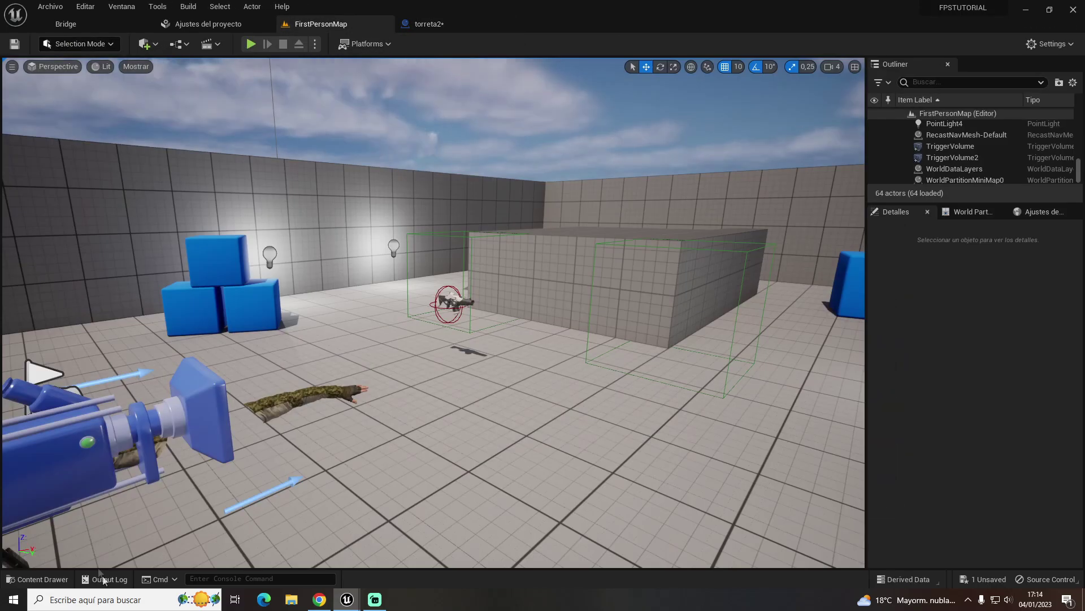
pyautogui.click(34, 578)
pyautogui.moveTo(701, 424); pyautogui.dragTo(588, 421)
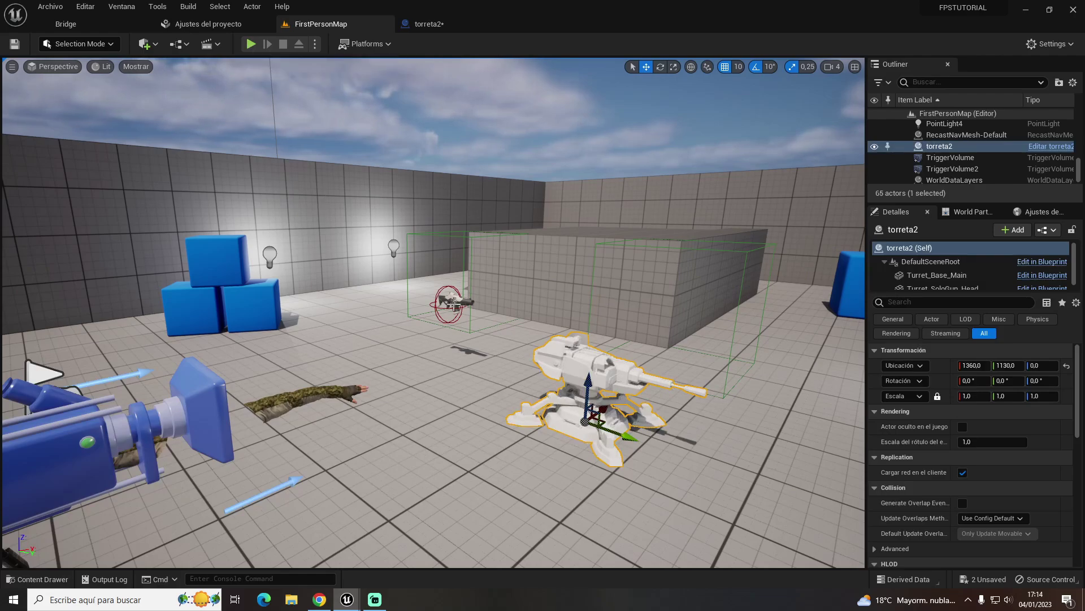
# Play the level to test the turret, then stop and return to torreta2's graph
pyautogui.click(251, 44)
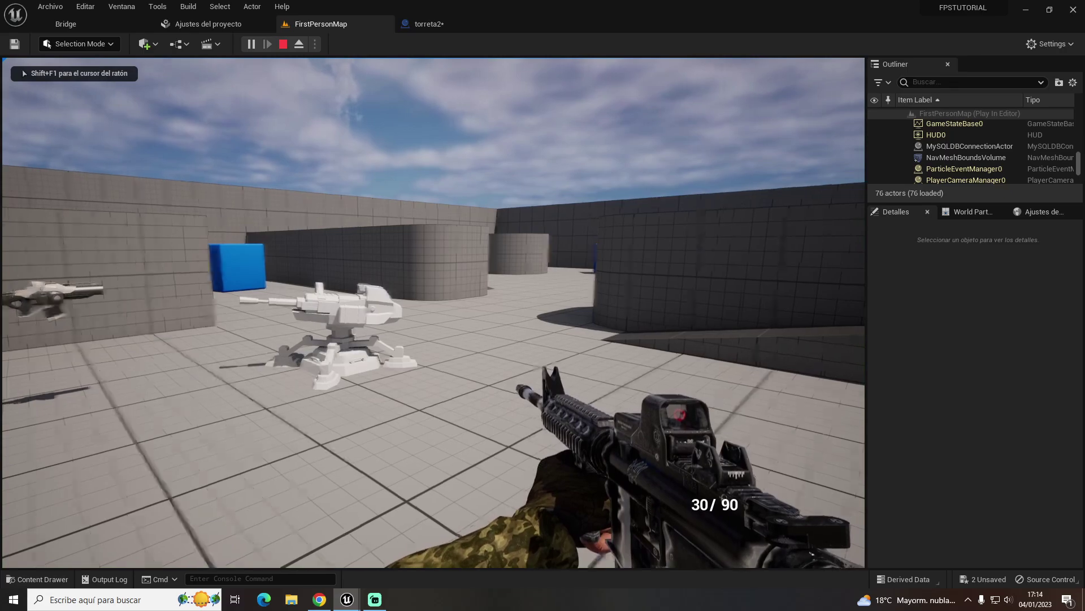
pyautogui.moveTo(433, 313)
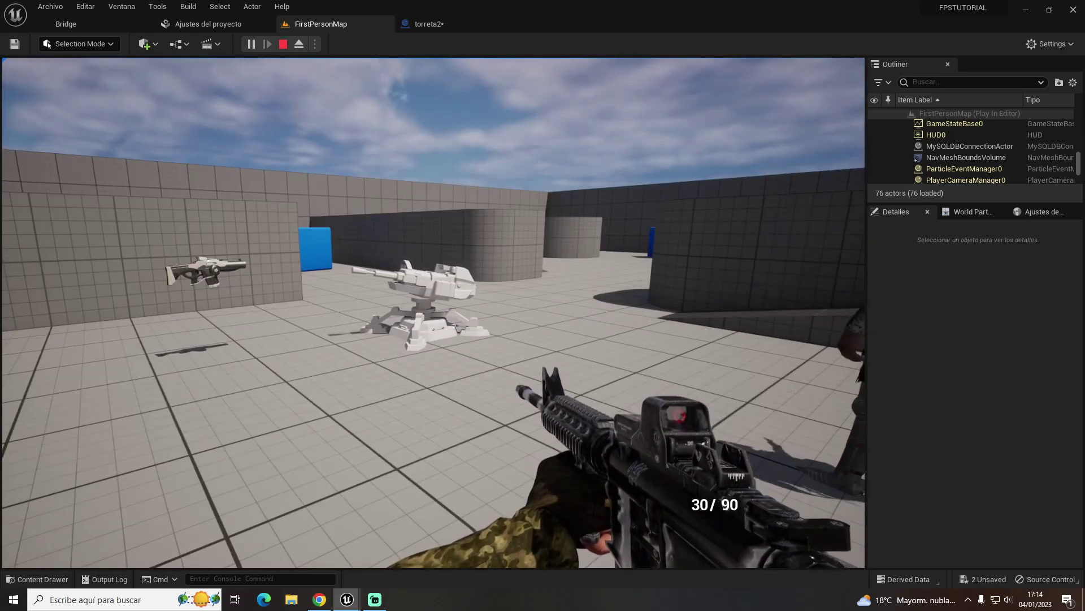
pyautogui.press('Escape')
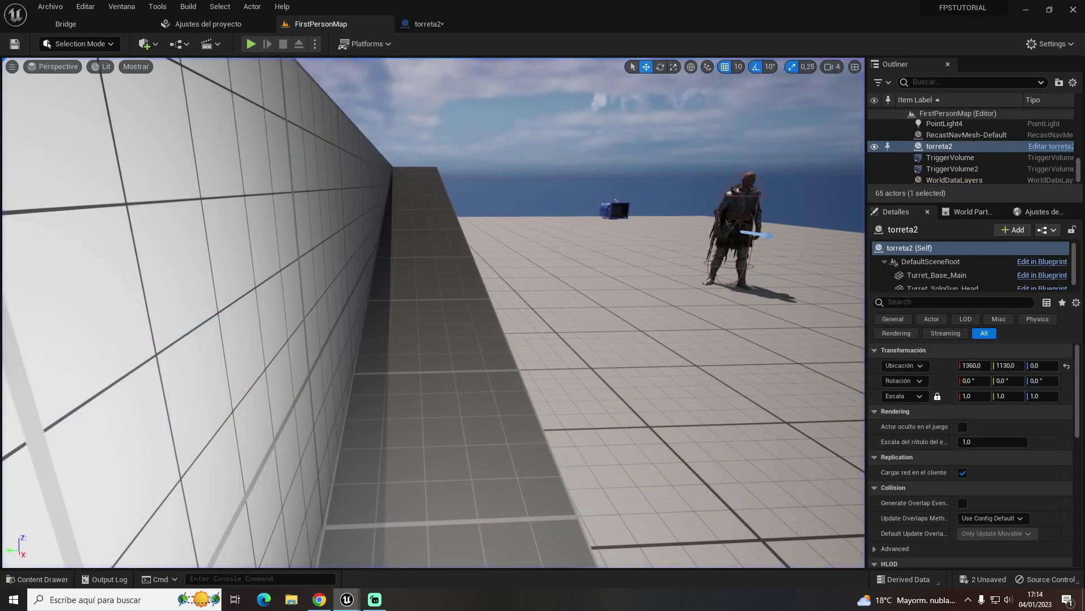
pyautogui.click(456, 22)
# Connect the yaw-minus-90 subtract output to Make Rotator's yaw and play-test the turret
pyautogui.moveTo(576, 348); pyautogui.dragTo(842, 306)
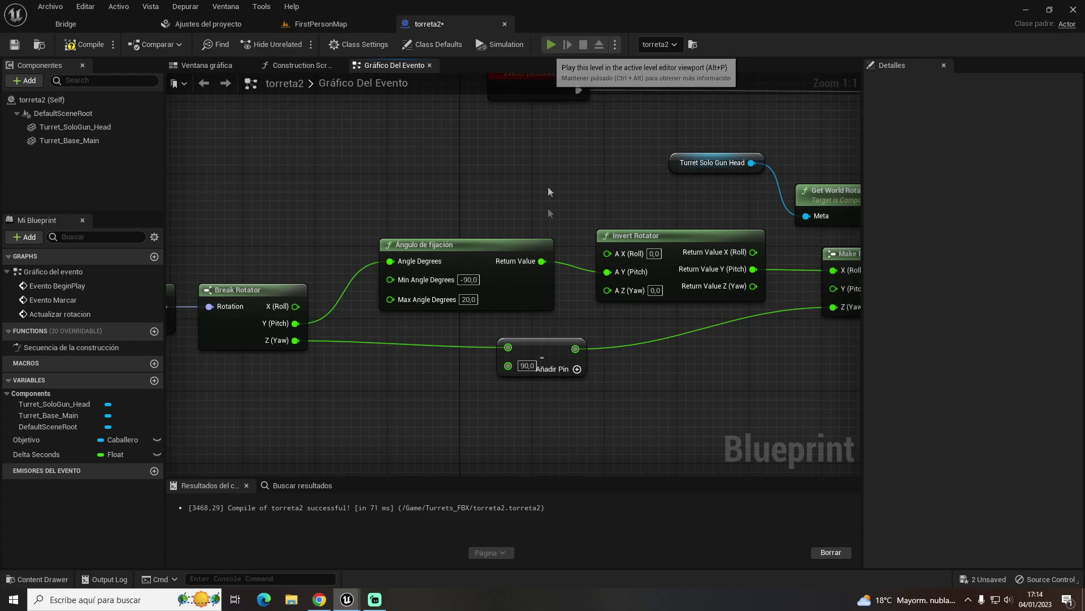
pyautogui.click(551, 44)
pyautogui.click(541, 284)
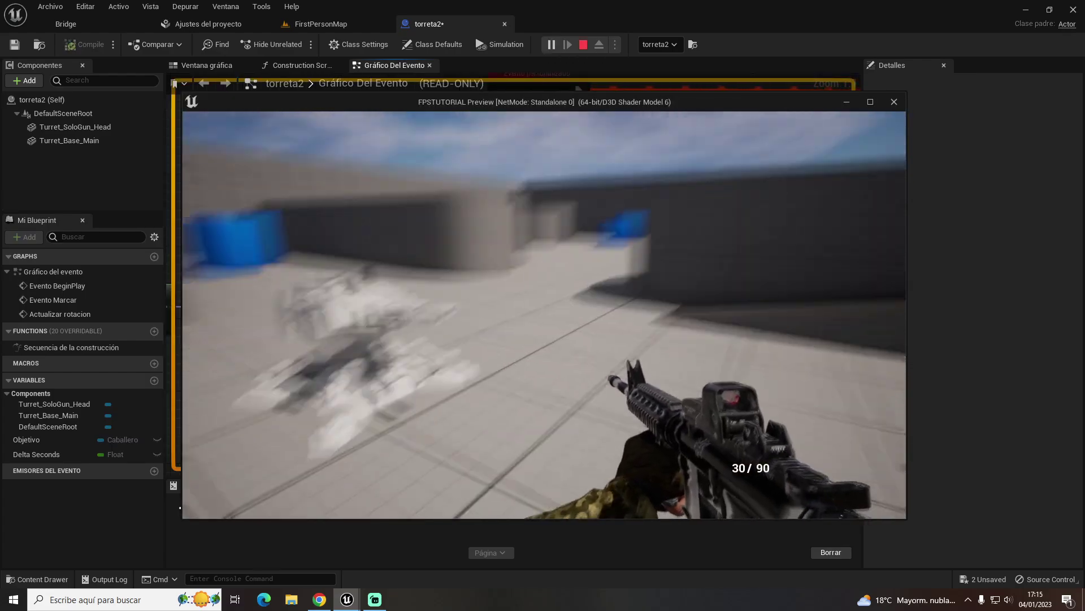